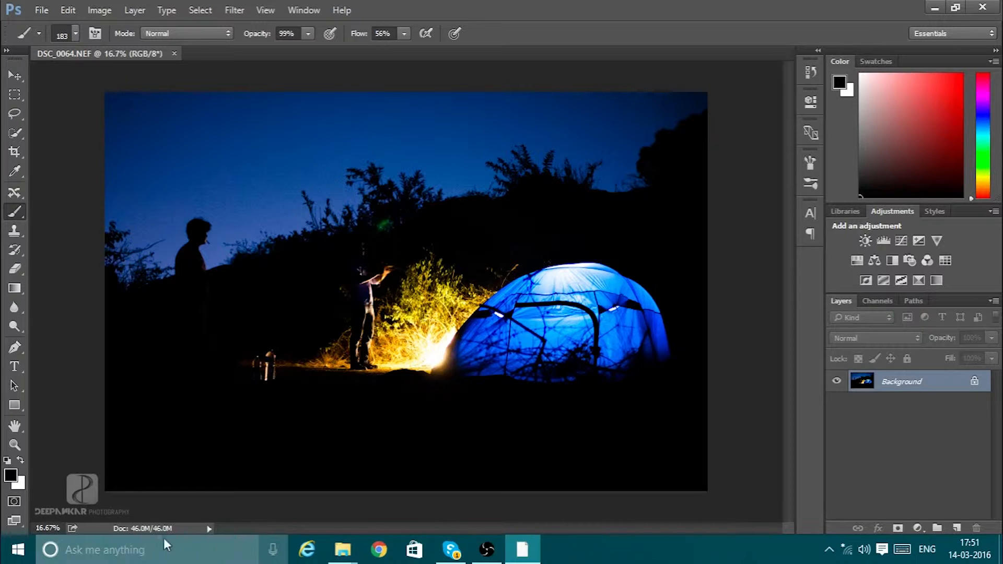
- Resize the tent photo to 1200 pixels wide with its proportions kept
{"action": "left_click", "coordinate": [98, 11]}
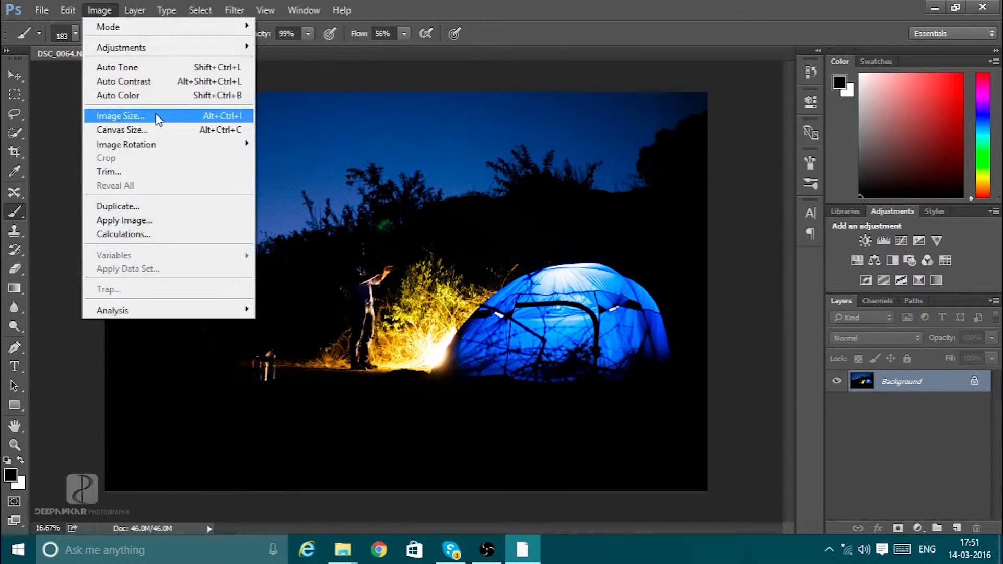
{"action": "left_click", "coordinate": [157, 115]}
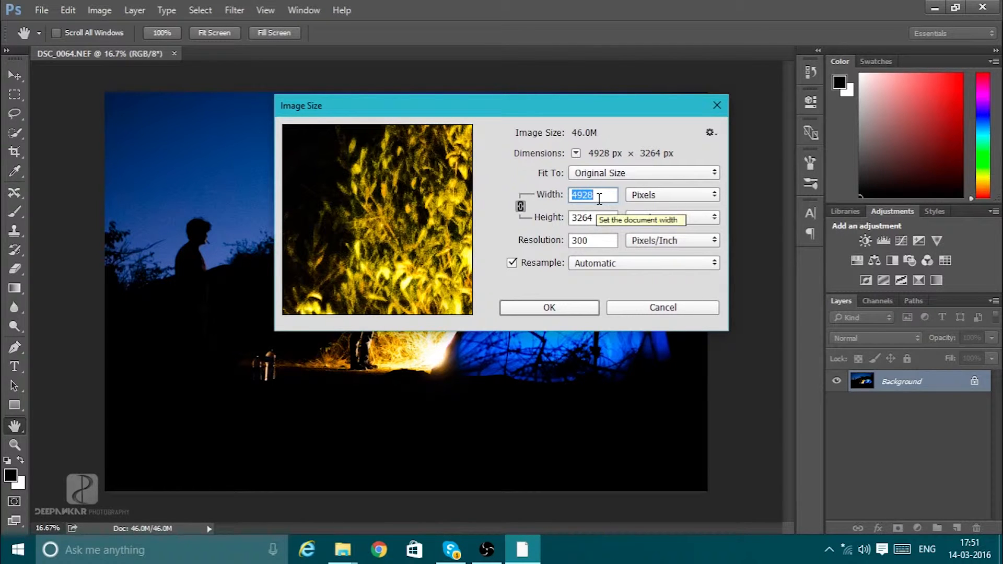
{"action": "type", "text": "1200"}
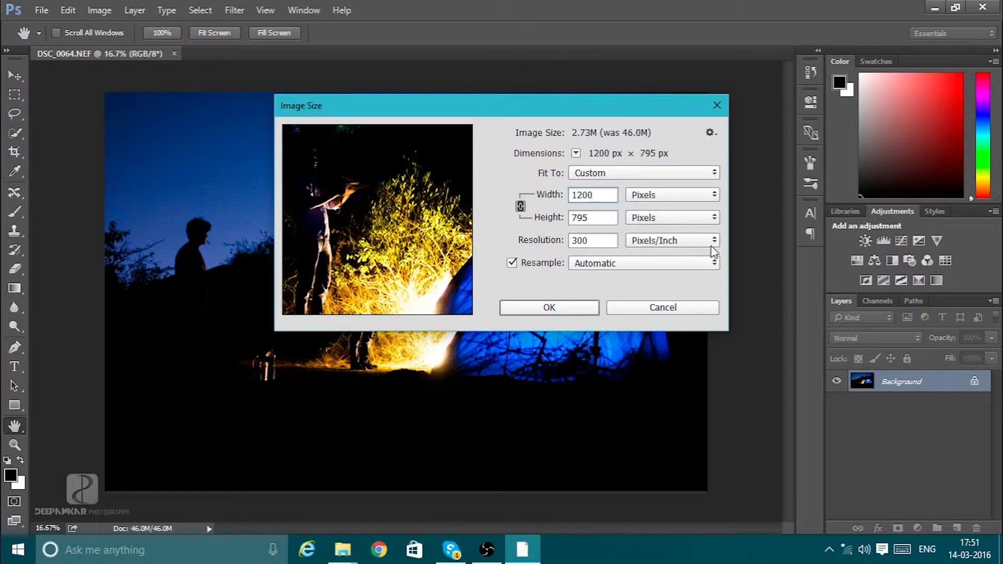
{"action": "left_click", "coordinate": [569, 309]}
{"action": "key", "text": "b"}
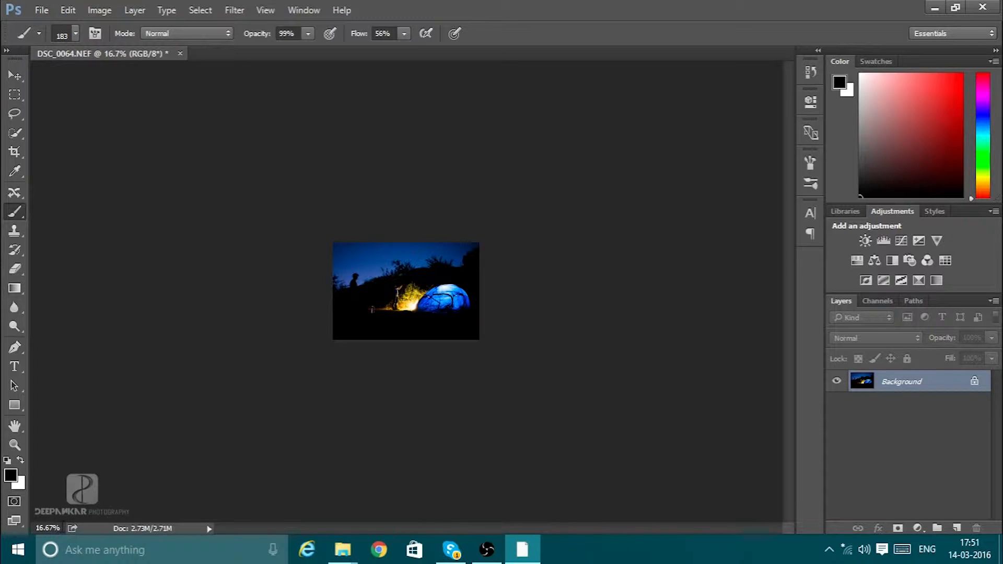
- Set the document's zoom level to 80%
{"action": "left_click", "coordinate": [47, 528]}
{"action": "type", "text": "1200"}
{"action": "key", "text": "BackSpace"}
{"action": "key", "text": "BackSpace"}
{"action": "key", "text": "BackSpace"}
{"action": "key", "text": "BackSpace"}
{"action": "type", "text": "80"}
{"action": "key", "text": "Return"}
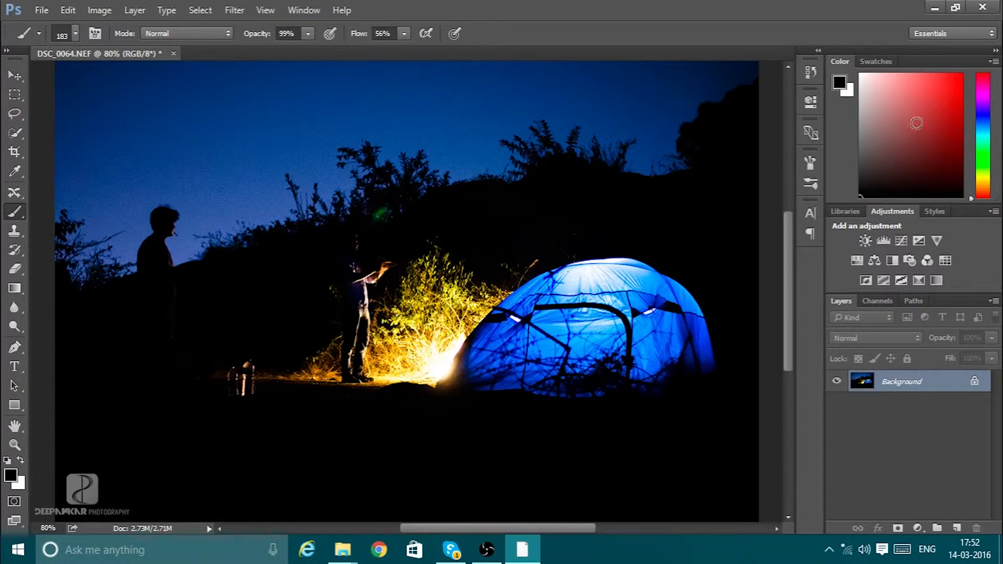
- View the starry-sky reference picture 1.jpg from the desktop, close it, and return to Photoshop
{"action": "left_click", "coordinate": [934, 10]}
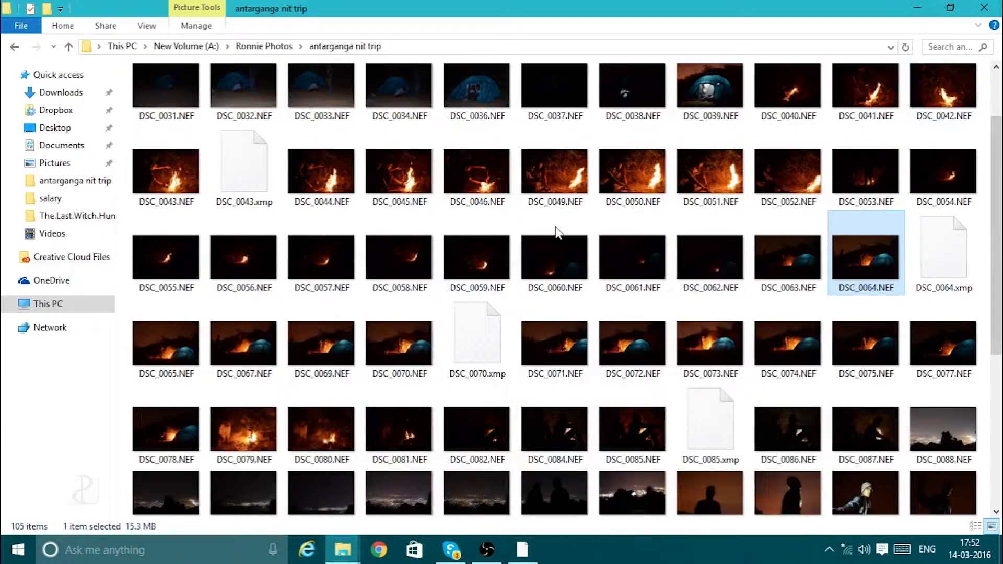
{"action": "left_click", "coordinate": [915, 8]}
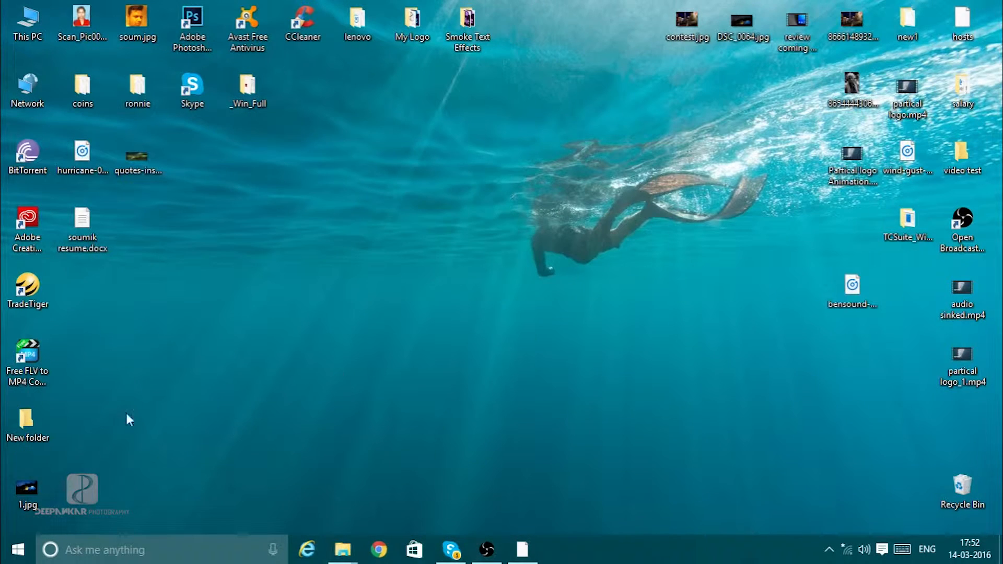
{"action": "double_click", "coordinate": [21, 486]}
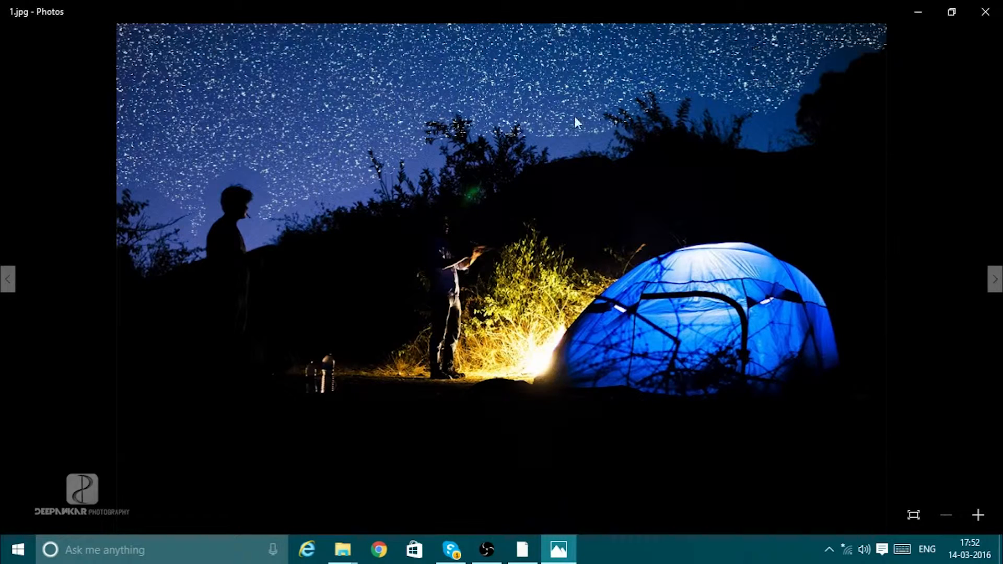
{"action": "left_click", "coordinate": [986, 15]}
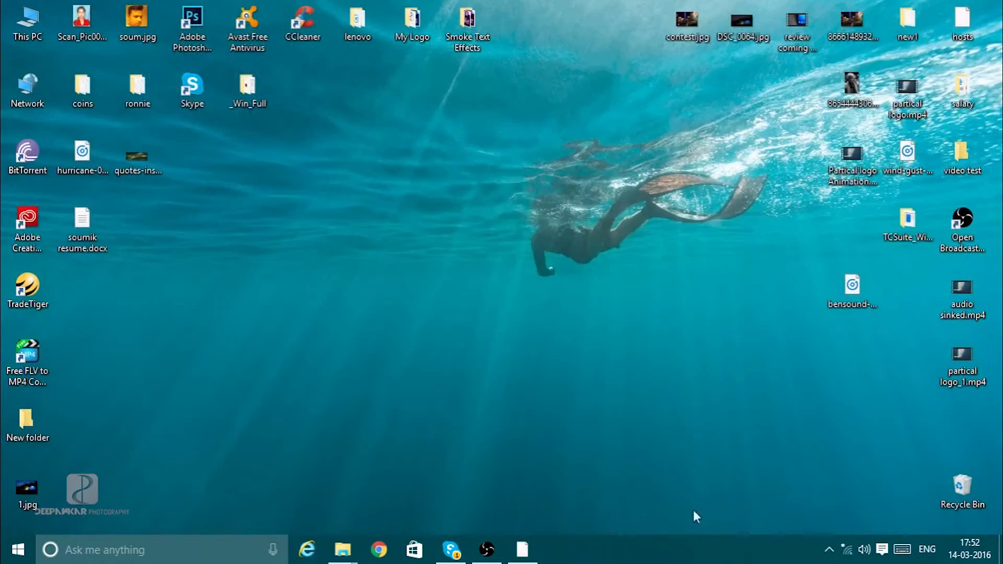
{"action": "left_click", "coordinate": [524, 550]}
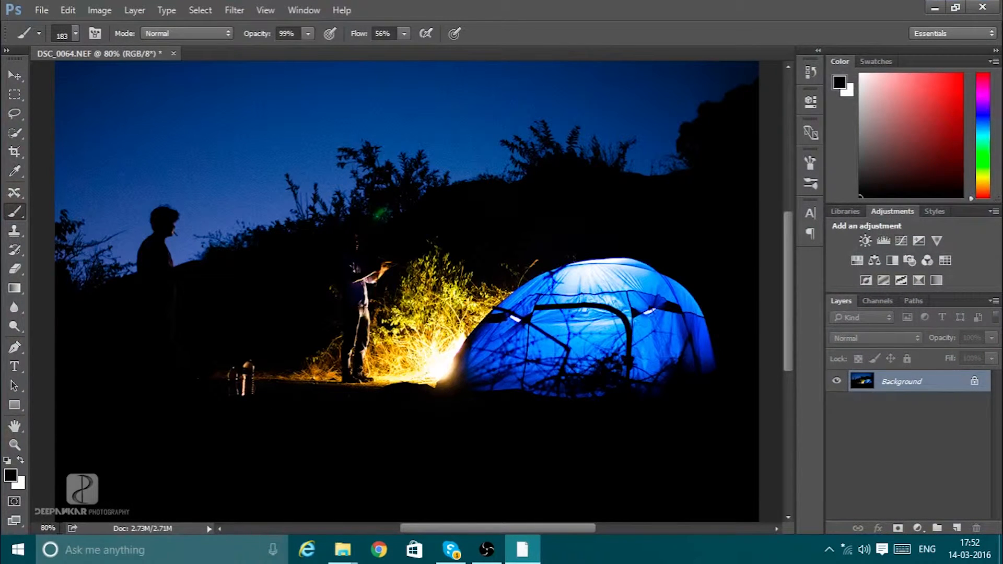
- Set the document's zoom level to 70%
{"action": "left_click", "coordinate": [41, 529]}
{"action": "type", "text": "70"}
{"action": "key", "text": "Return"}
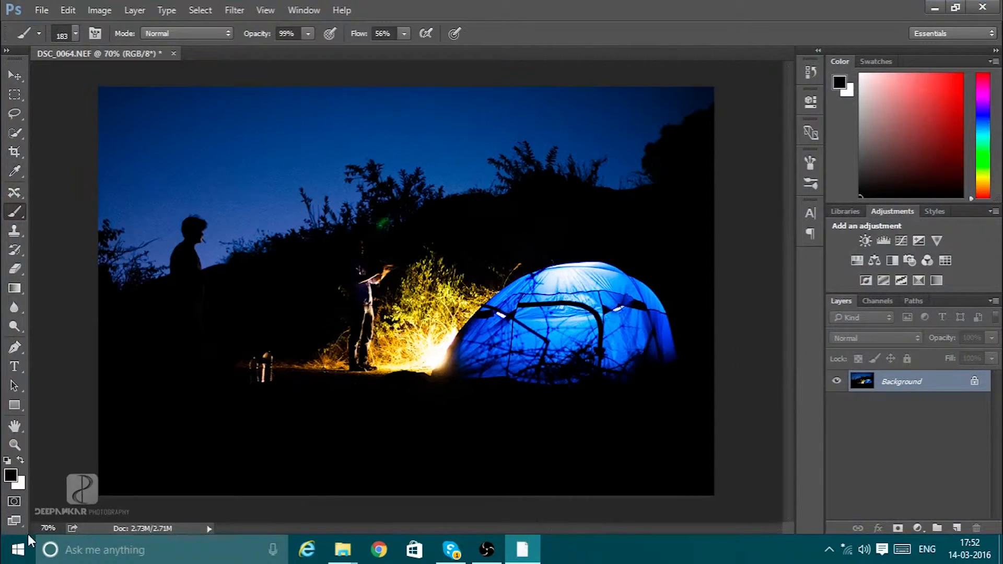
- Unlock the Background layer and add a new empty layer above it
{"action": "left_click", "coordinate": [975, 381]}
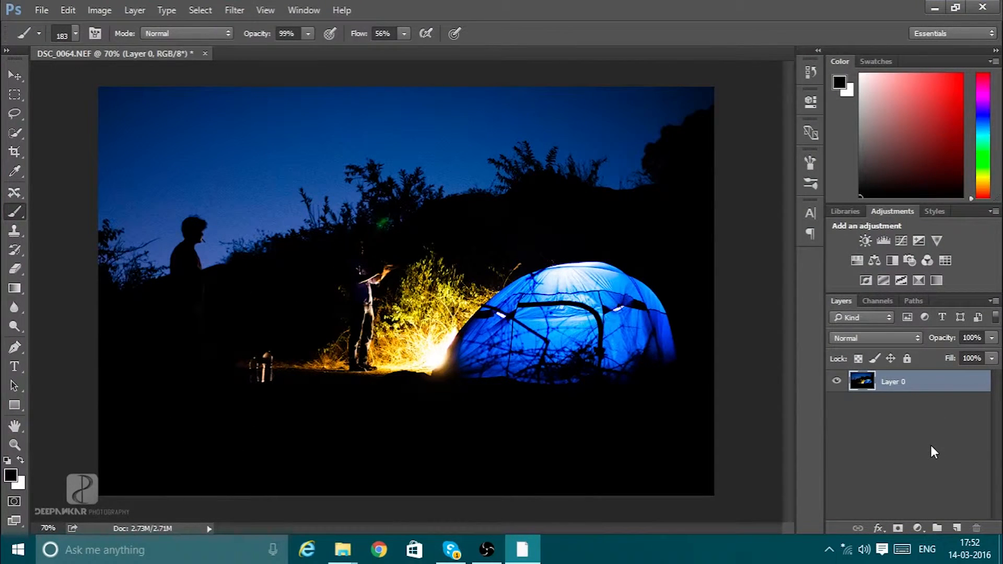
{"action": "left_click", "coordinate": [957, 528]}
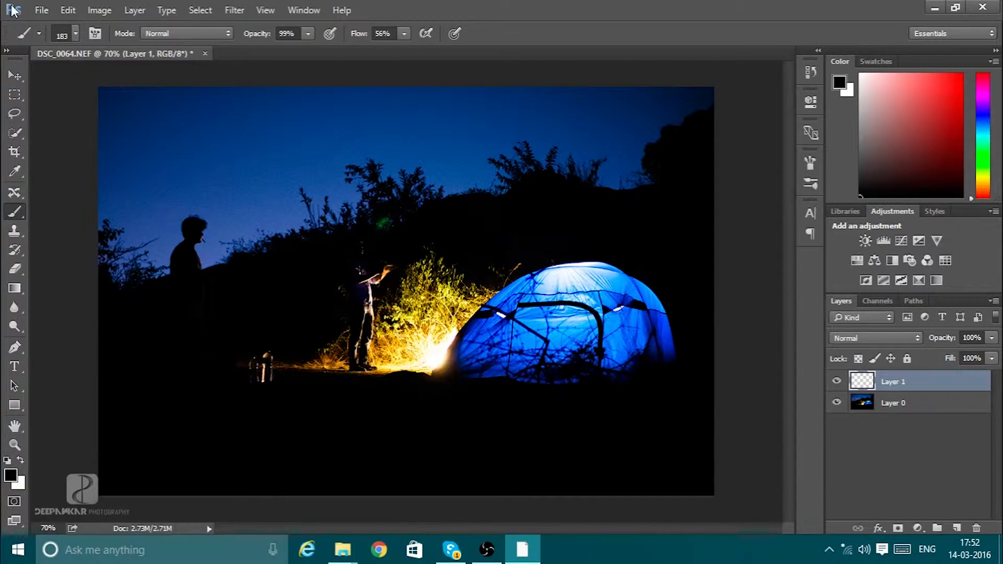
{"action": "left_click", "coordinate": [15, 76]}
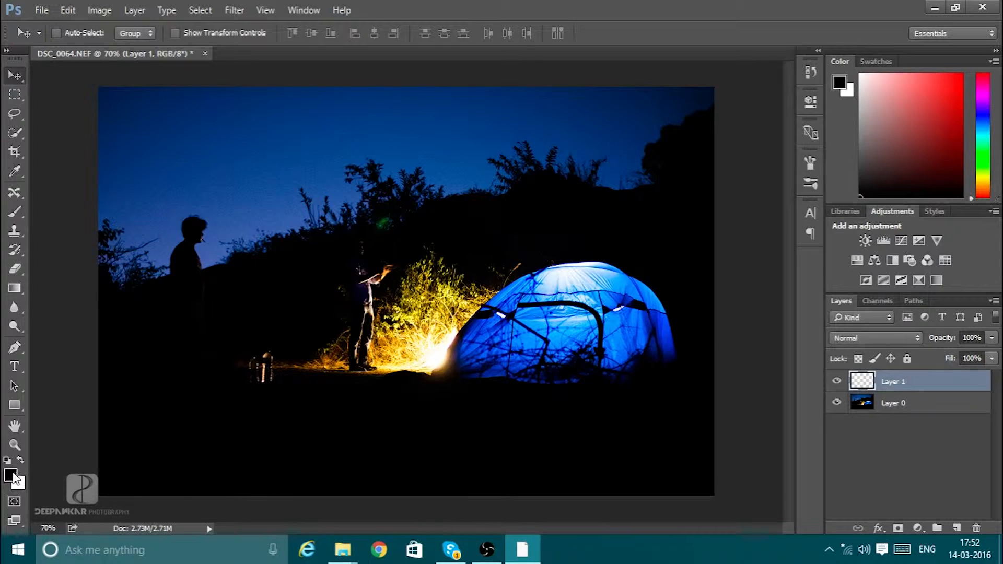
- Fill the new empty layer with the black foreground colour at Normal mode and 100% opacity
{"action": "left_click", "coordinate": [13, 475]}
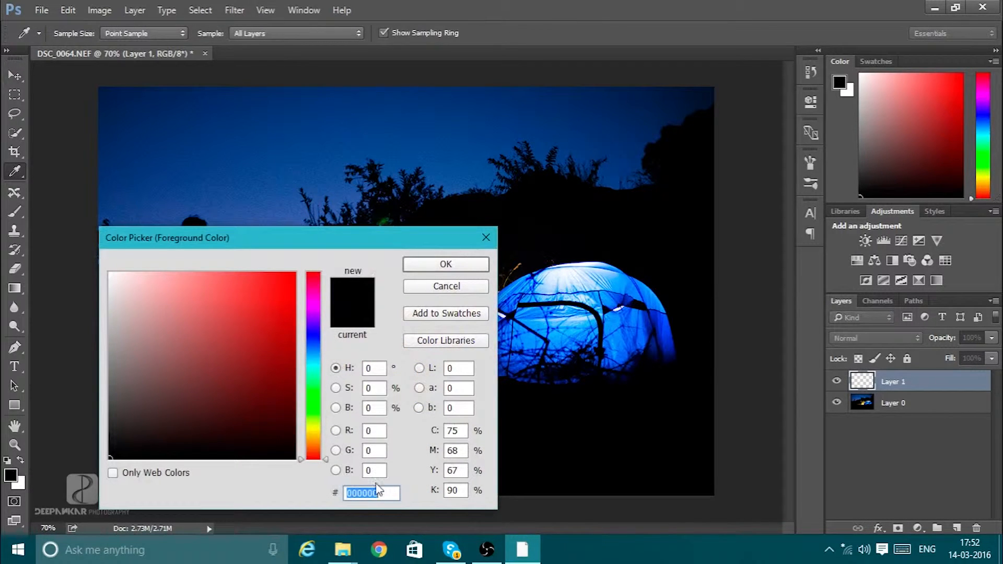
{"action": "left_click", "coordinate": [449, 265]}
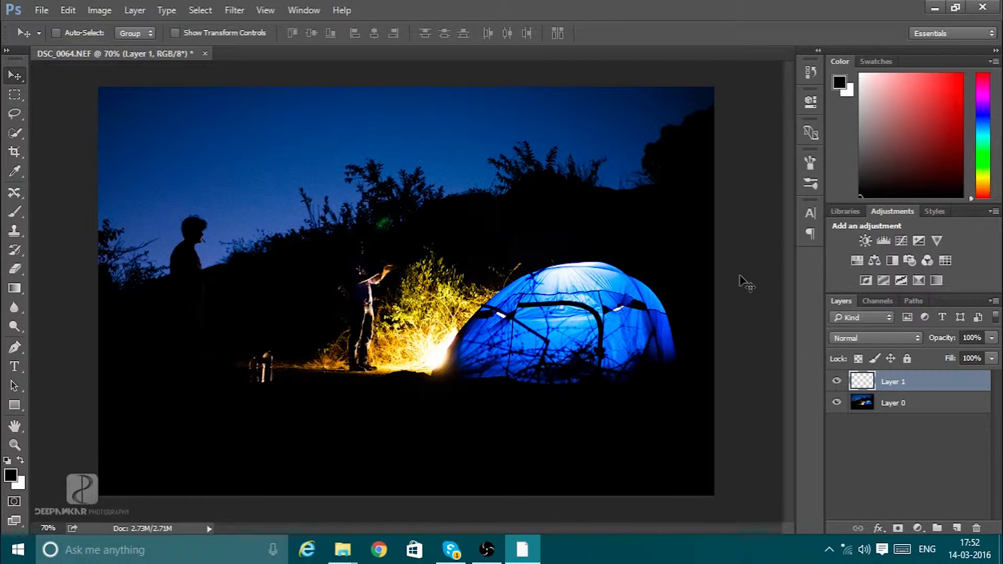
{"action": "key", "text": "shift+F5"}
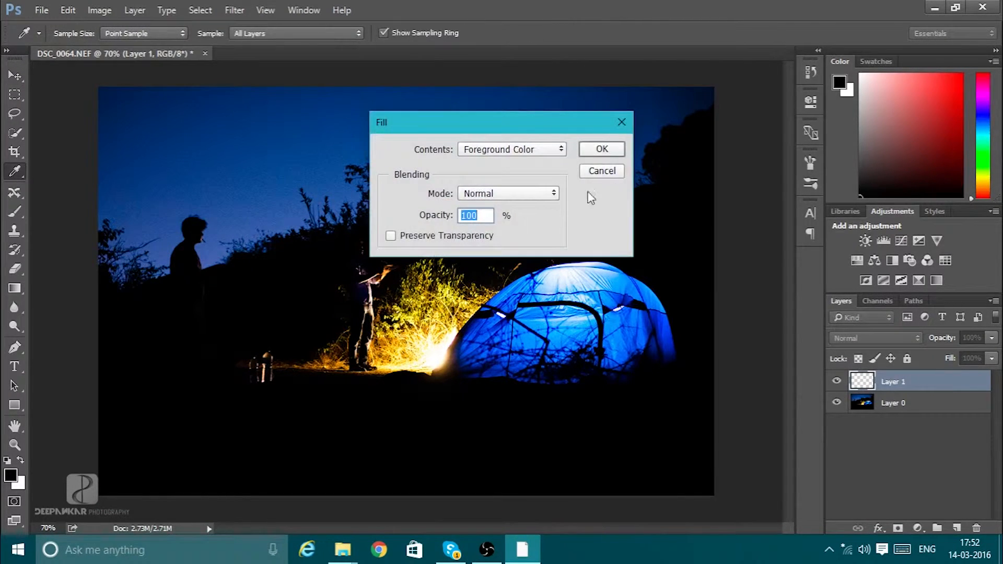
{"action": "left_click", "coordinate": [598, 153]}
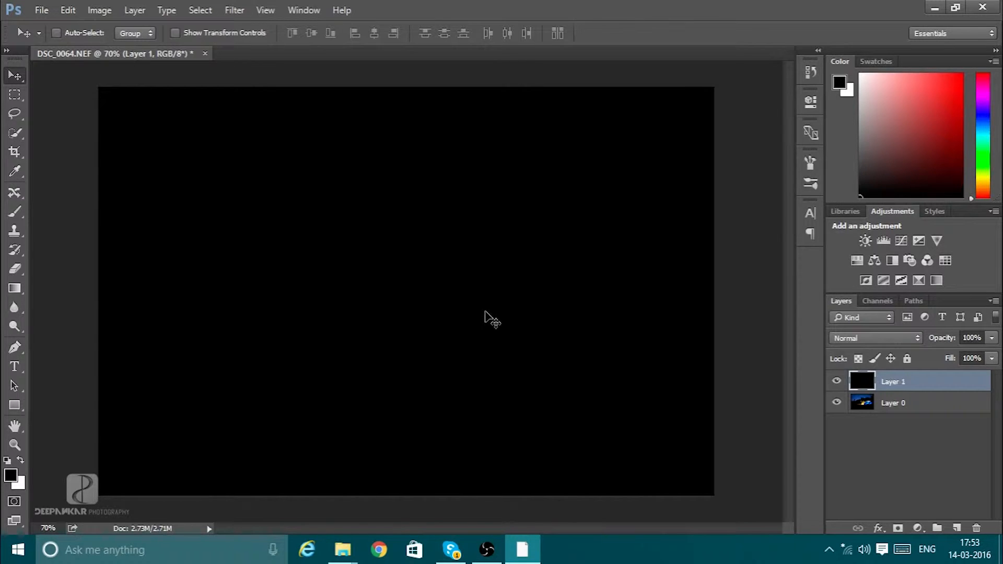
{"action": "right_click", "coordinate": [907, 383]}
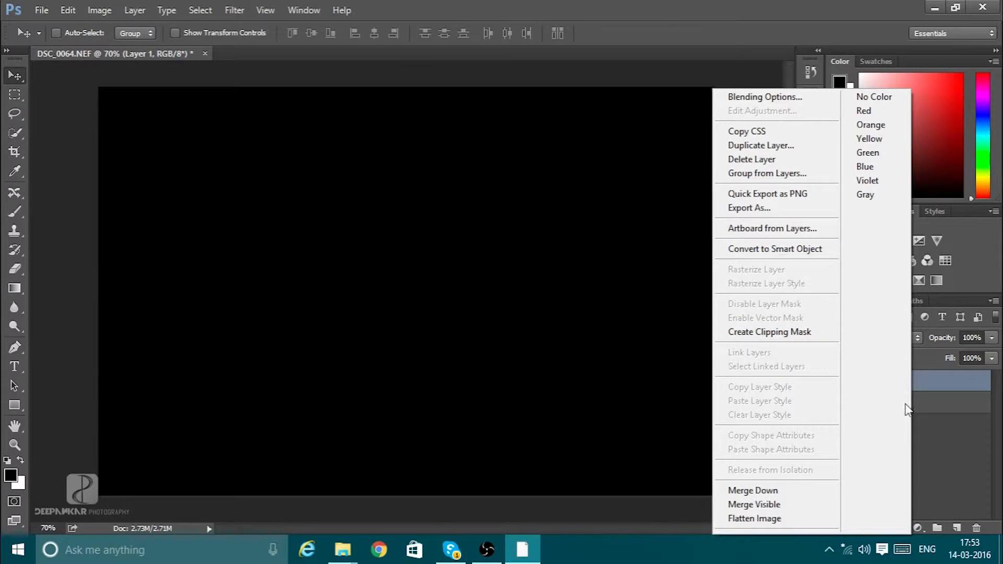
{"action": "left_click", "coordinate": [955, 445]}
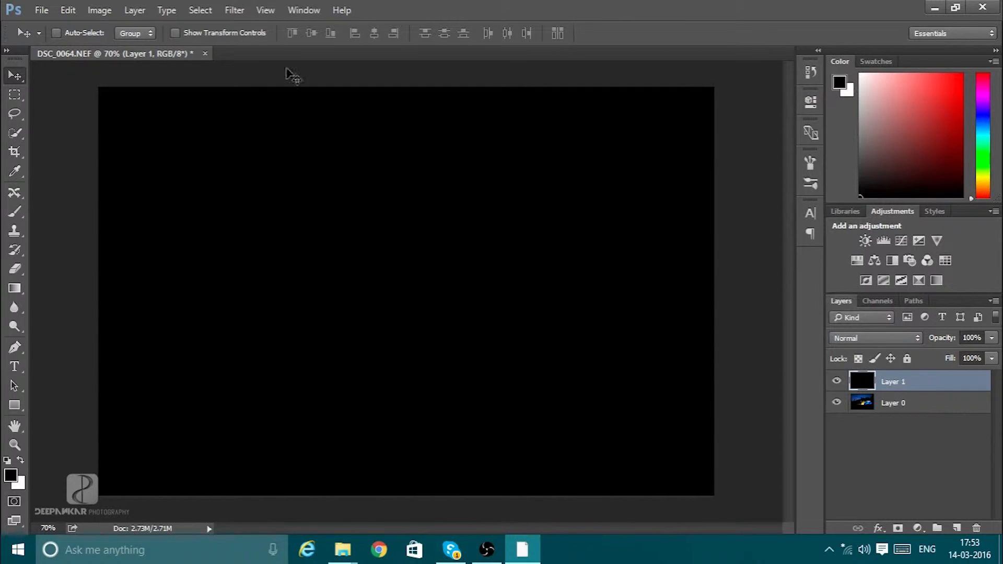
{"action": "left_click", "coordinate": [234, 10]}
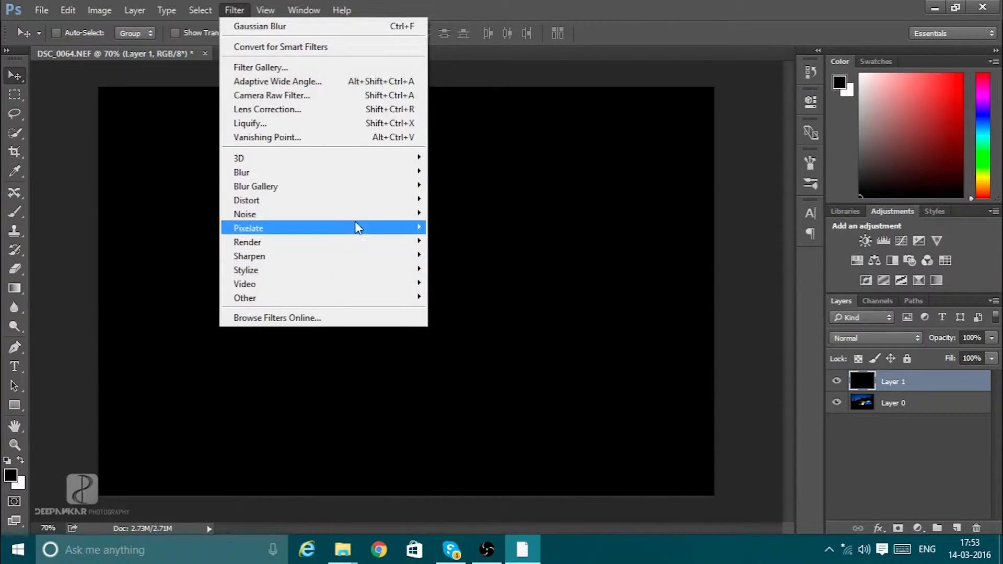
{"action": "mouse_move", "coordinate": [360, 215]}
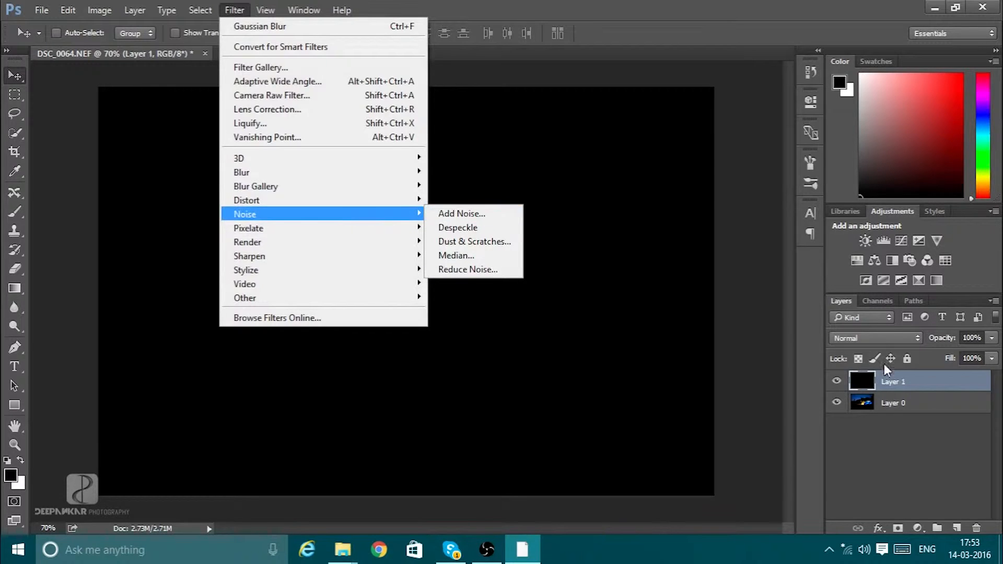
{"action": "left_click", "coordinate": [912, 383]}
{"action": "right_click", "coordinate": [911, 378]}
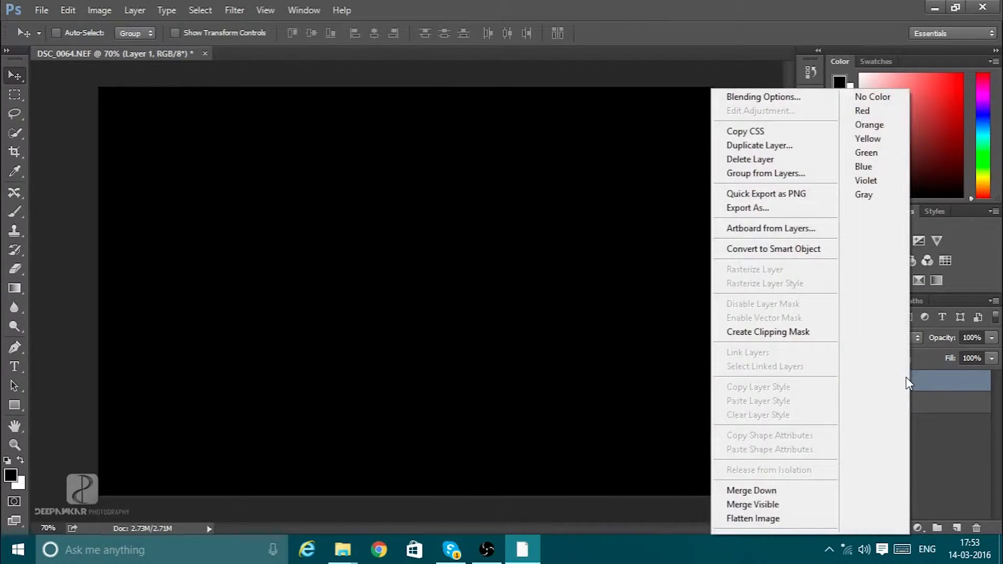
{"action": "left_click", "coordinate": [943, 465]}
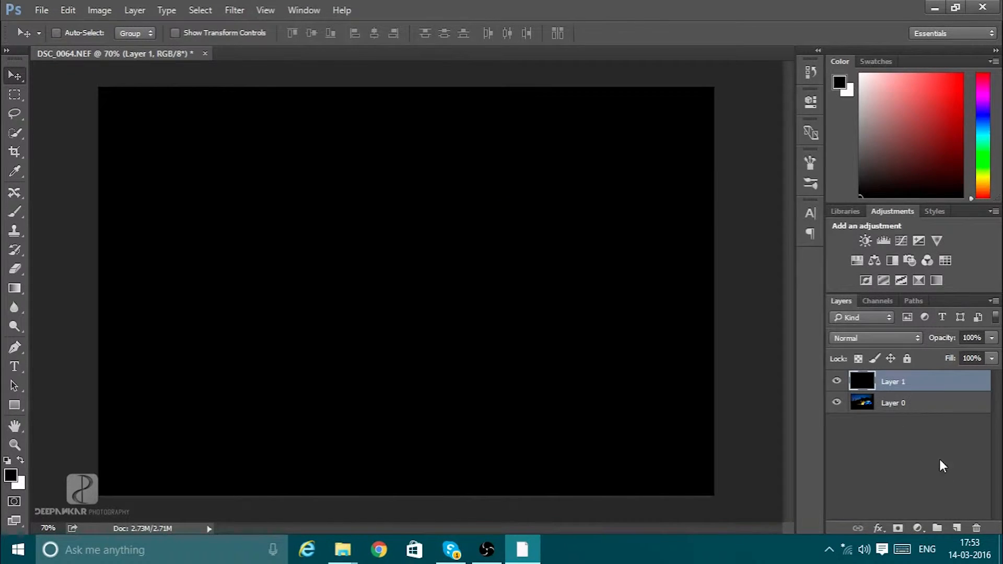
- Try applying 30% monochromatic Gaussian noise directly to the black layer, and undo the filter
{"action": "left_click", "coordinate": [238, 11]}
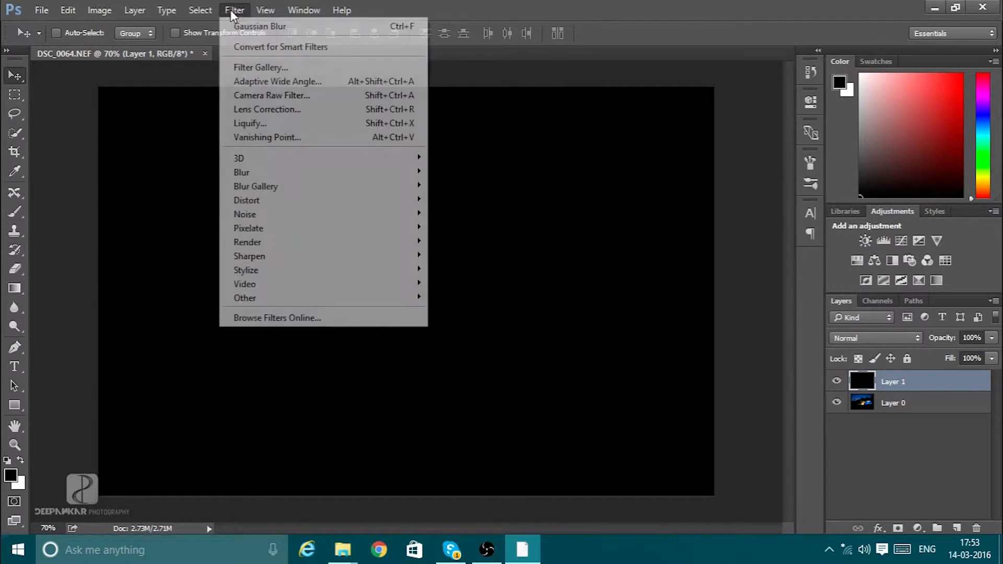
{"action": "mouse_move", "coordinate": [286, 216]}
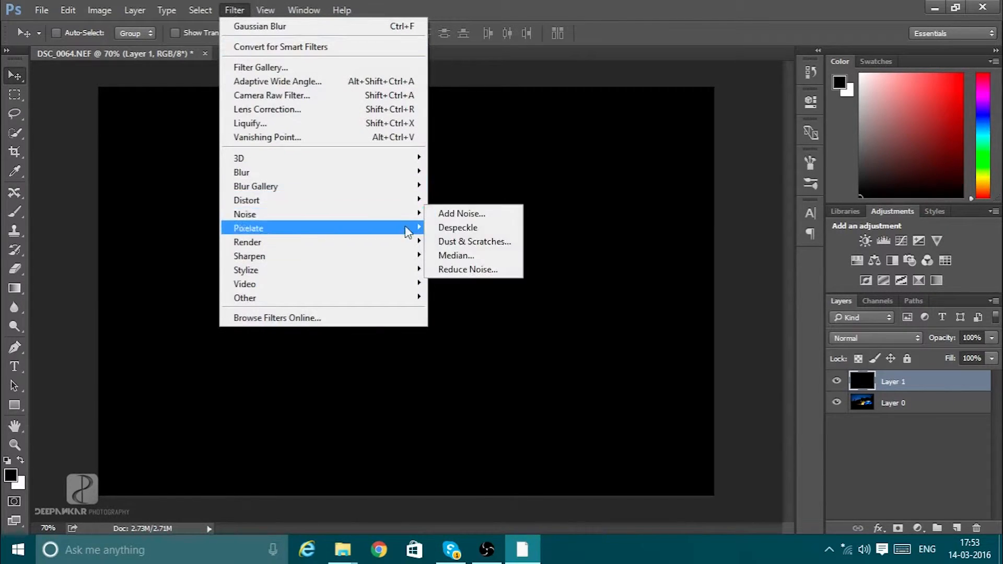
{"action": "left_click", "coordinate": [504, 214]}
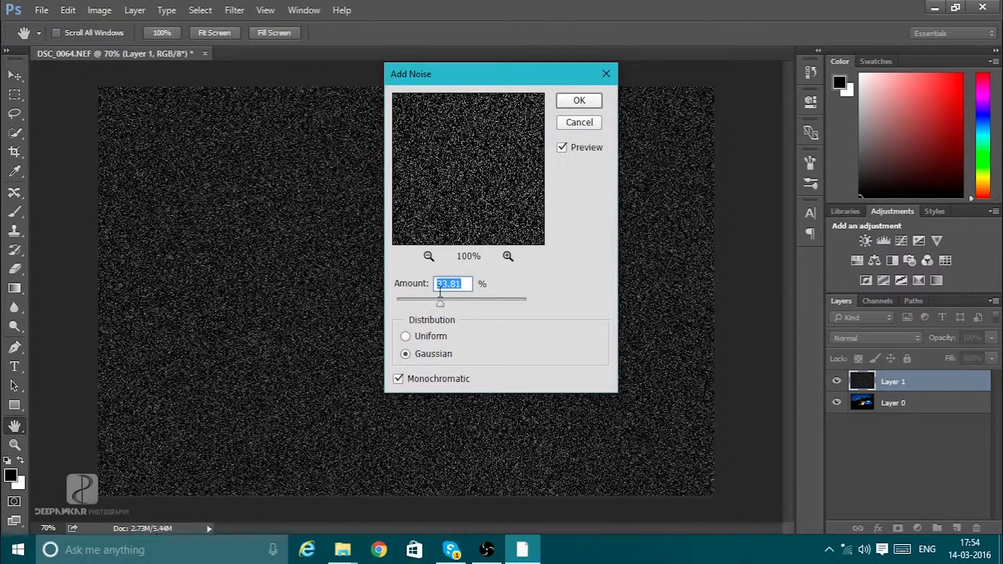
{"action": "type", "text": "30"}
{"action": "key", "text": "Return"}
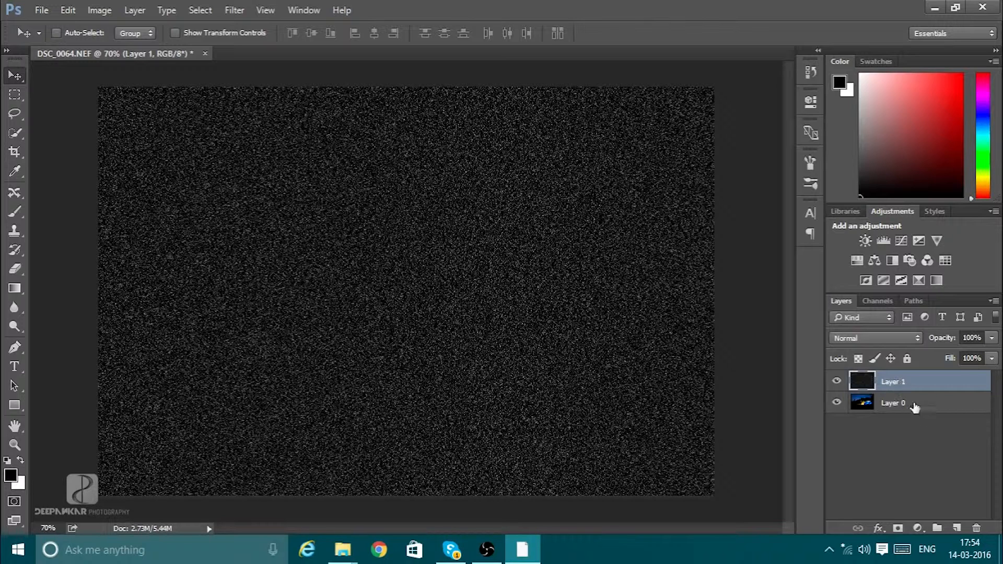
{"action": "key", "text": "ctrl+z"}
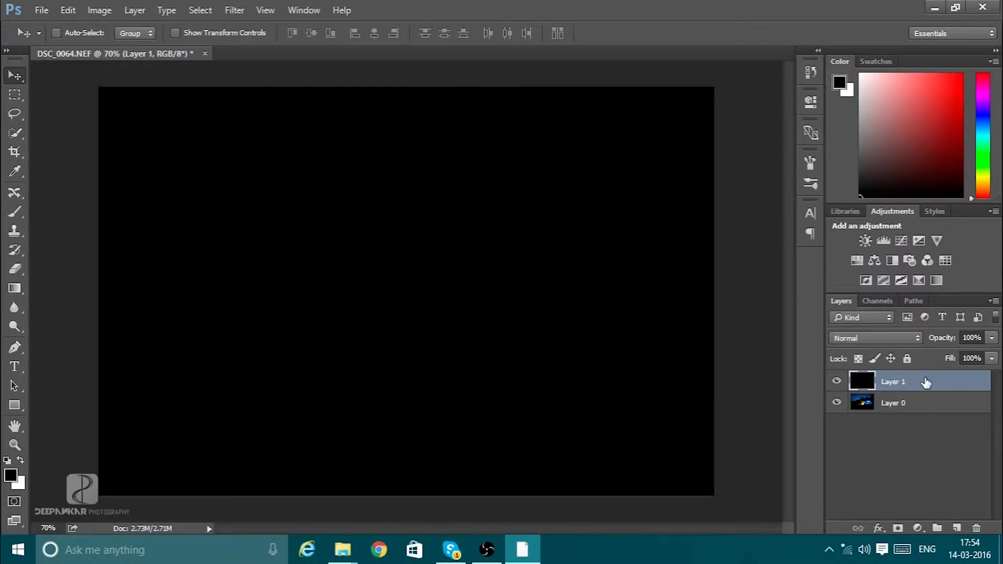
- Convert the black layer to a smart object and apply Add Noise at 30%, Gaussian and monochromatic
{"action": "right_click", "coordinate": [927, 383]}
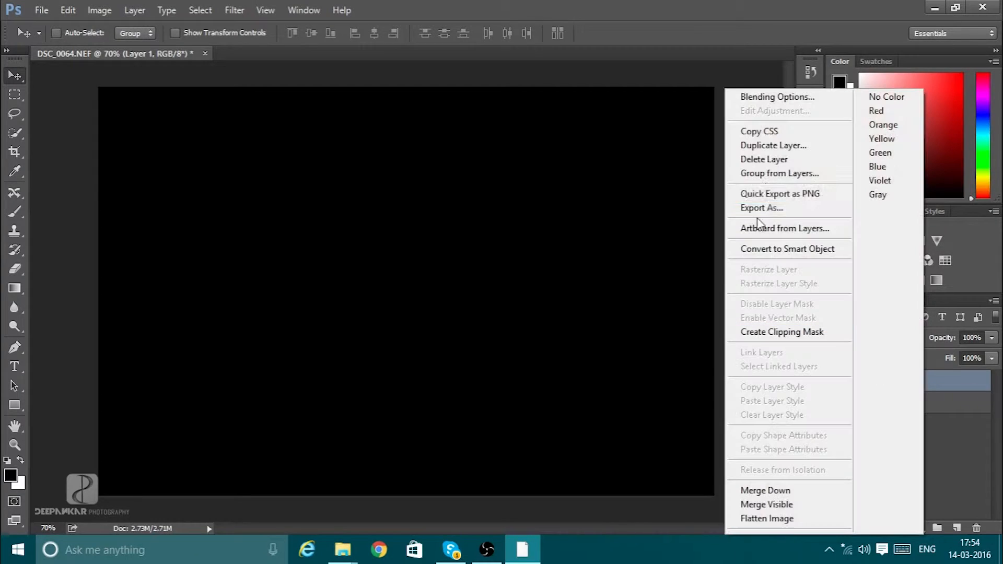
{"action": "left_click", "coordinate": [782, 250]}
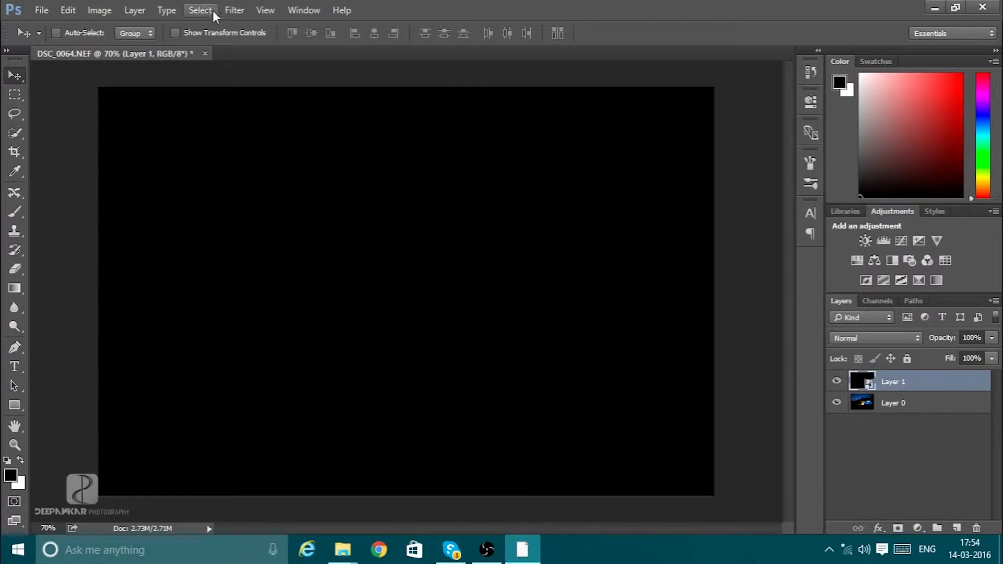
{"action": "left_click", "coordinate": [235, 10]}
{"action": "mouse_move", "coordinate": [322, 218]}
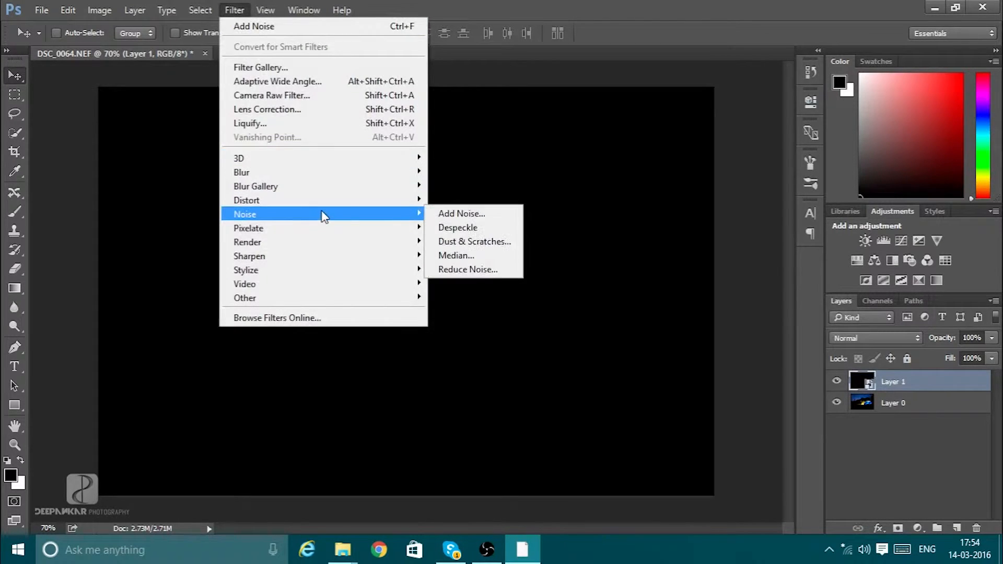
{"action": "left_click", "coordinate": [441, 213]}
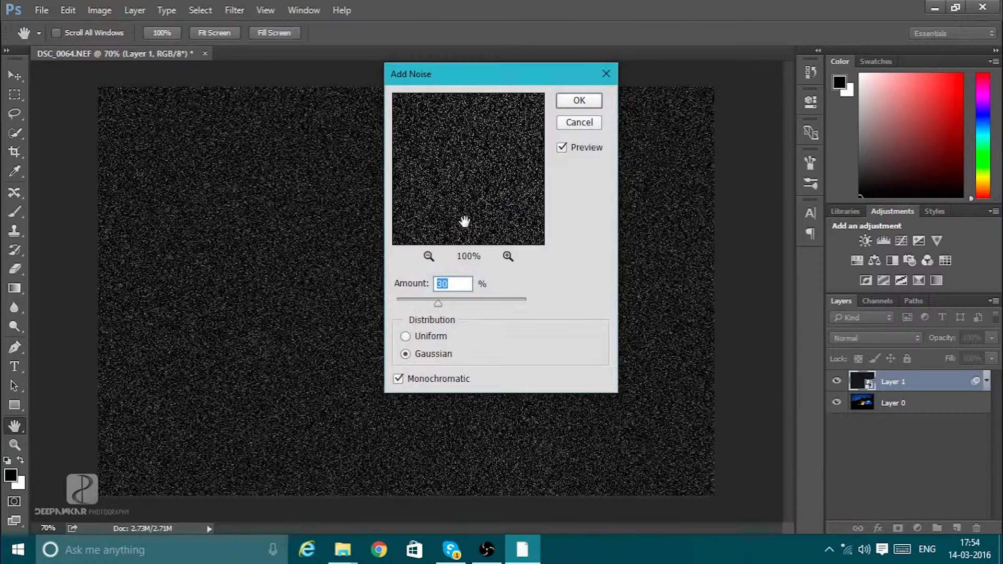
{"action": "left_click", "coordinate": [563, 104]}
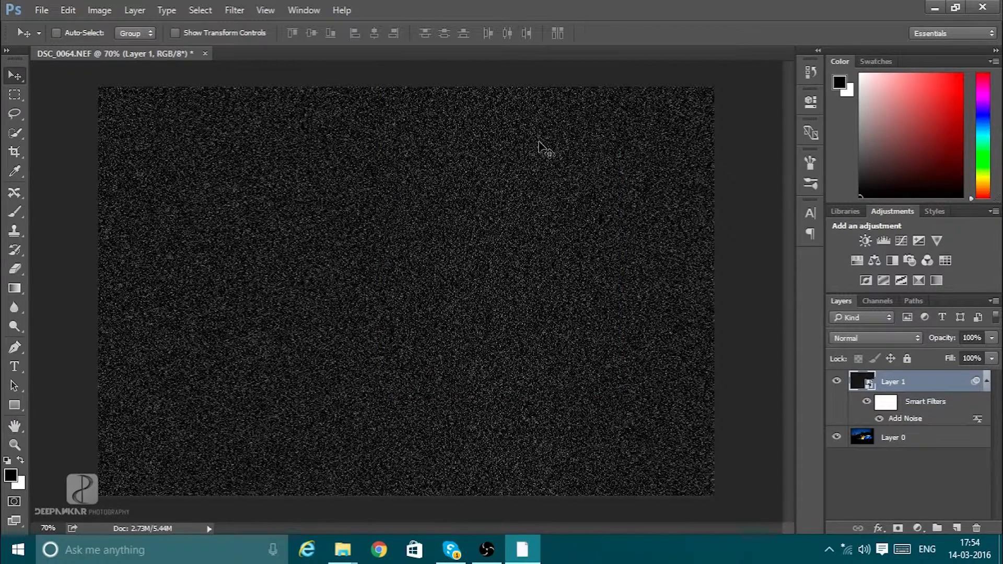
- Apply a Gaussian Blur with a 1-pixel radius to the noise smart object
{"action": "double_click", "coordinate": [907, 421]}
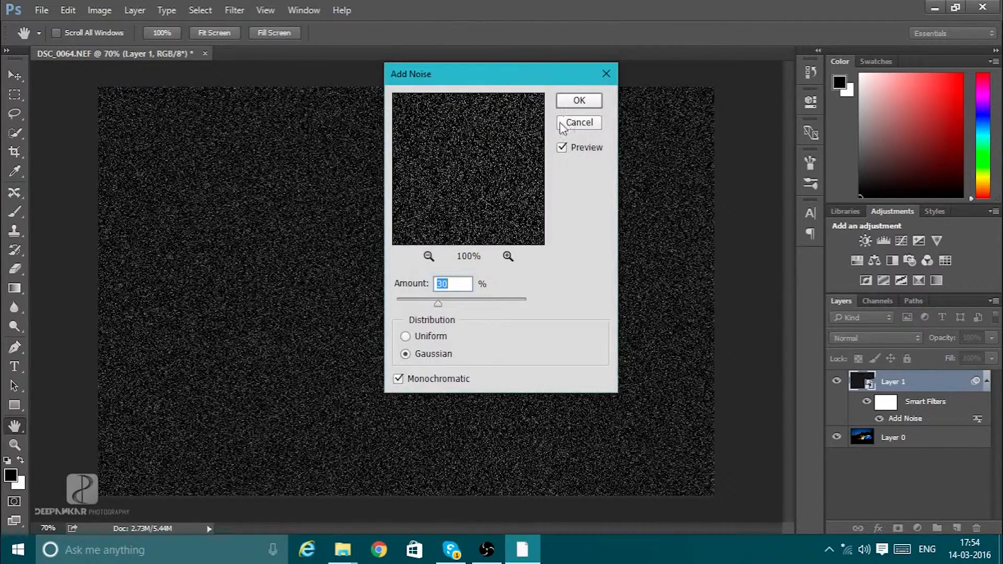
{"action": "left_click", "coordinate": [606, 74]}
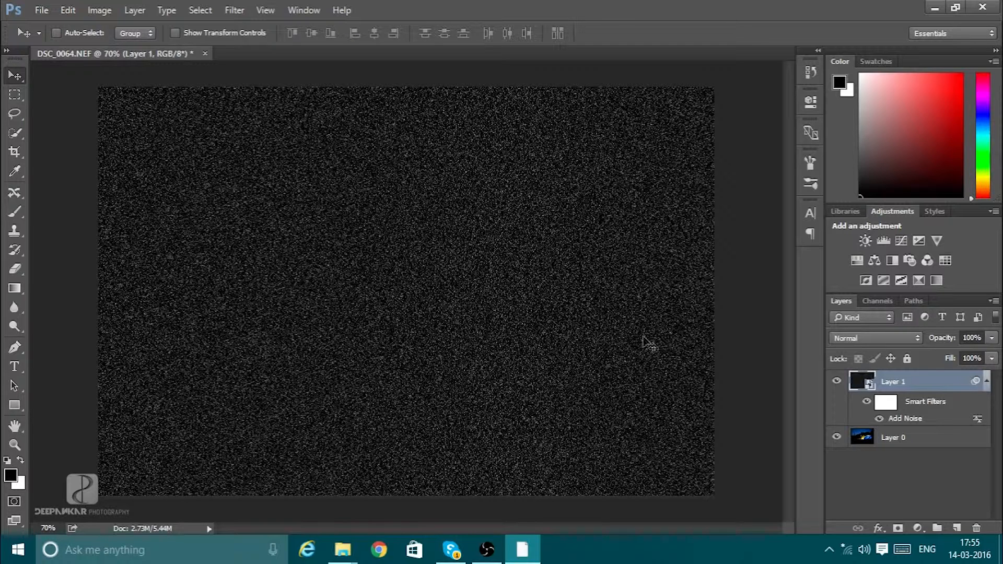
{"action": "left_click", "coordinate": [233, 10]}
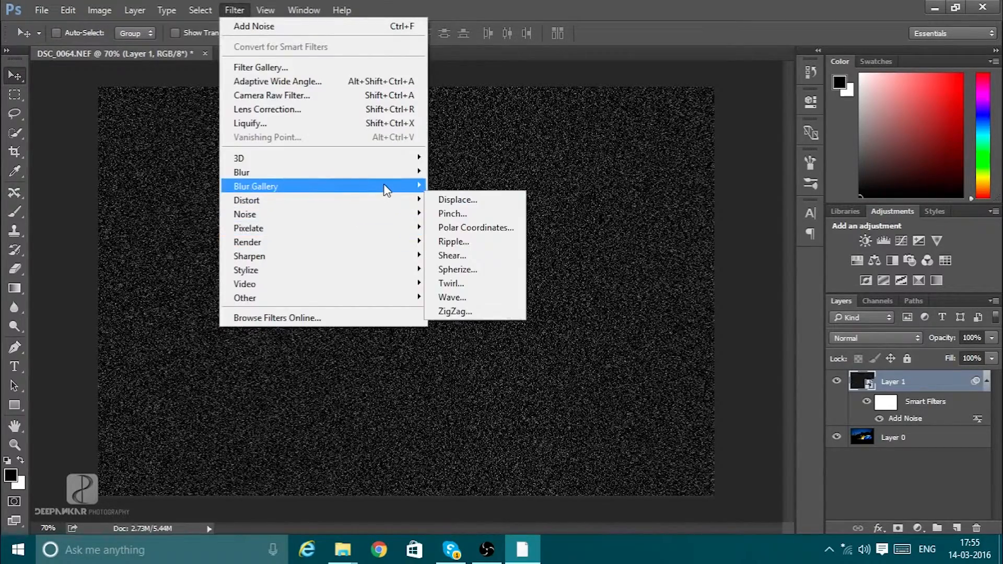
{"action": "mouse_move", "coordinate": [390, 172]}
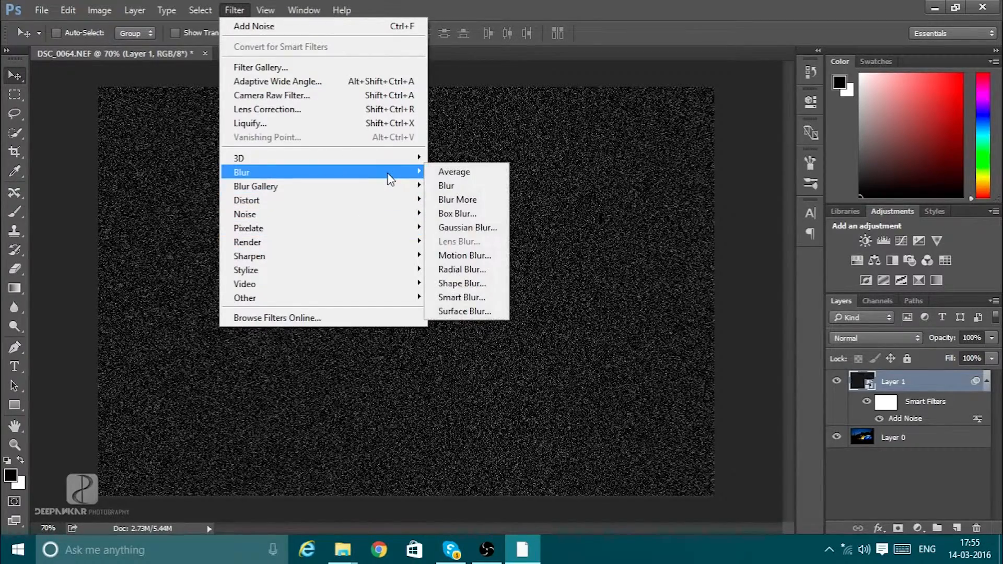
{"action": "left_click", "coordinate": [452, 229]}
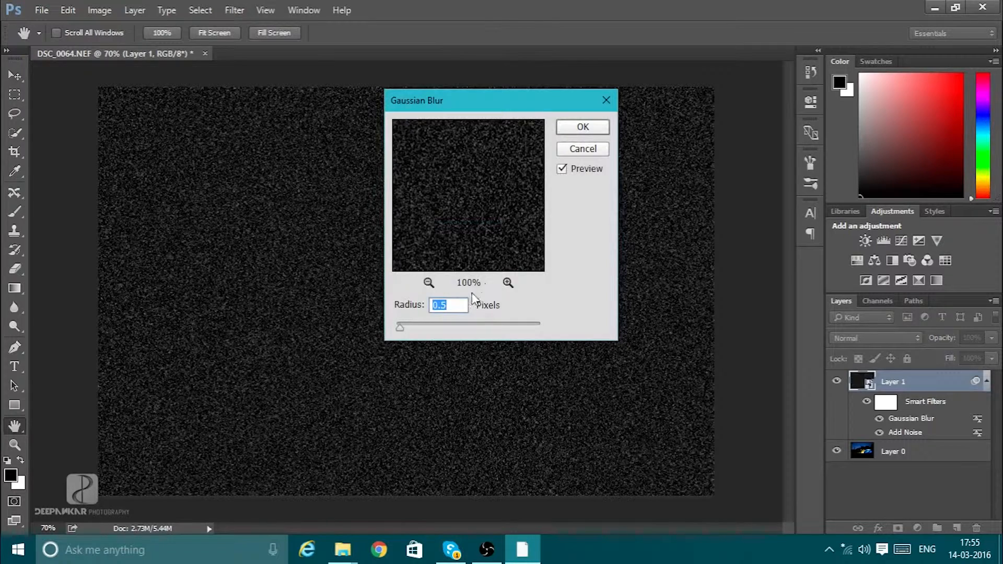
{"action": "key", "text": "BackSpace"}
{"action": "type", "text": "1"}
{"action": "left_click", "coordinate": [580, 127]}
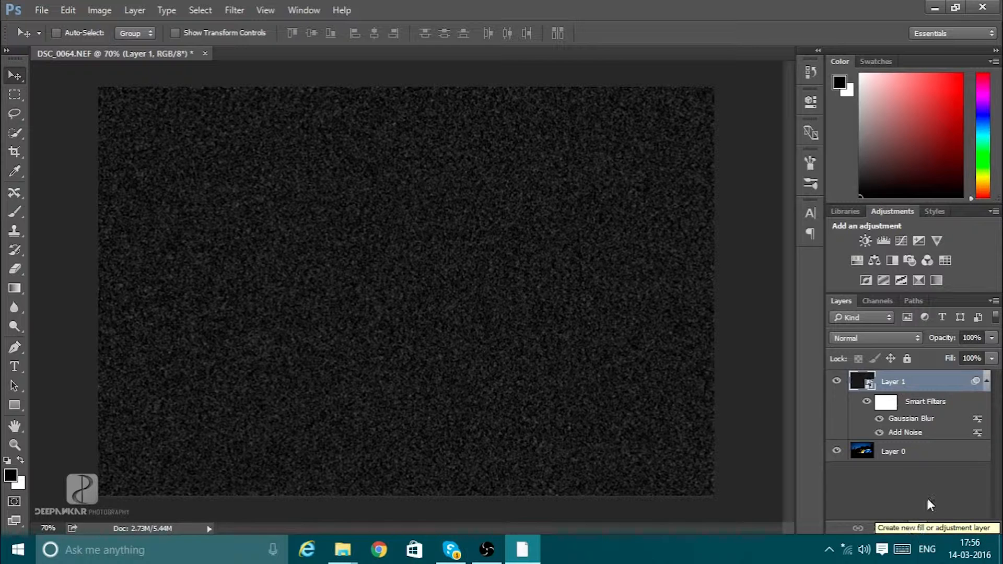
- Add a Levels adjustment above the blurred noise and set its input levels to 59, 1.00 and 87 to isolate stars
{"action": "left_click", "coordinate": [918, 529]}
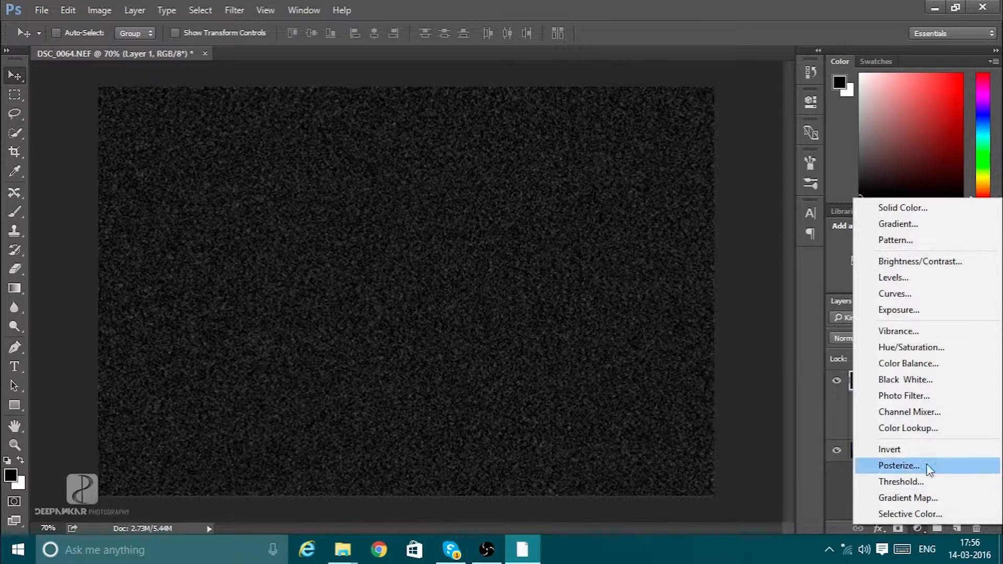
{"action": "left_click", "coordinate": [900, 282]}
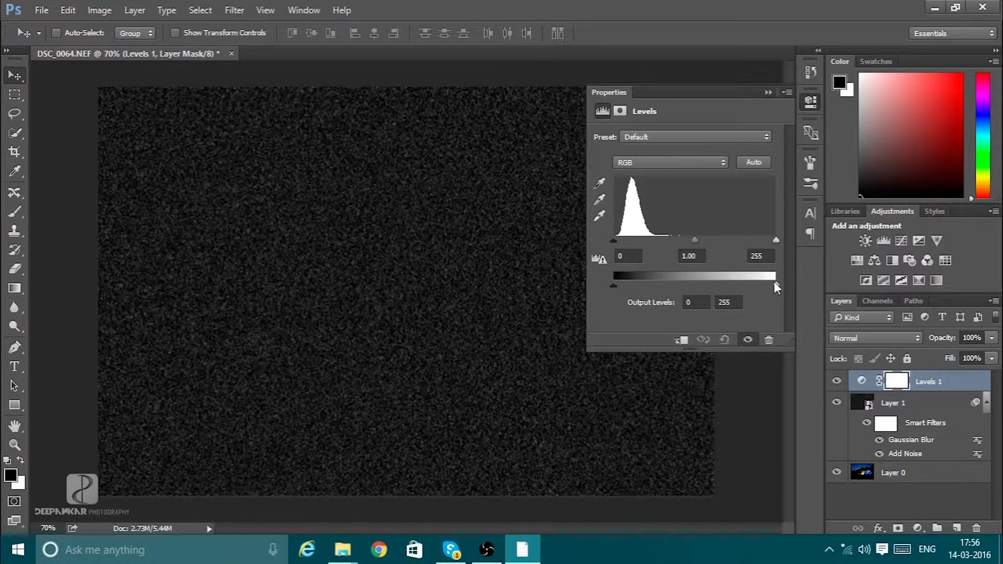
{"action": "left_click_drag", "start_coordinate": [776, 286], "coordinate": [740, 285]}
{"action": "left_click_drag", "start_coordinate": [766, 241], "coordinate": [685, 239]}
{"action": "left_click_drag", "start_coordinate": [678, 236], "coordinate": [650, 244]}
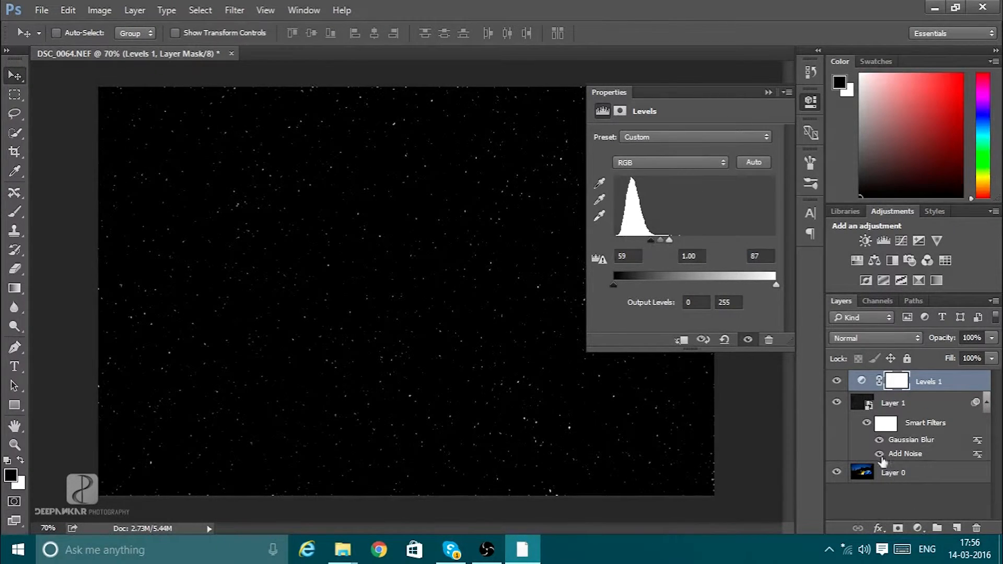
{"action": "left_click", "coordinate": [768, 93]}
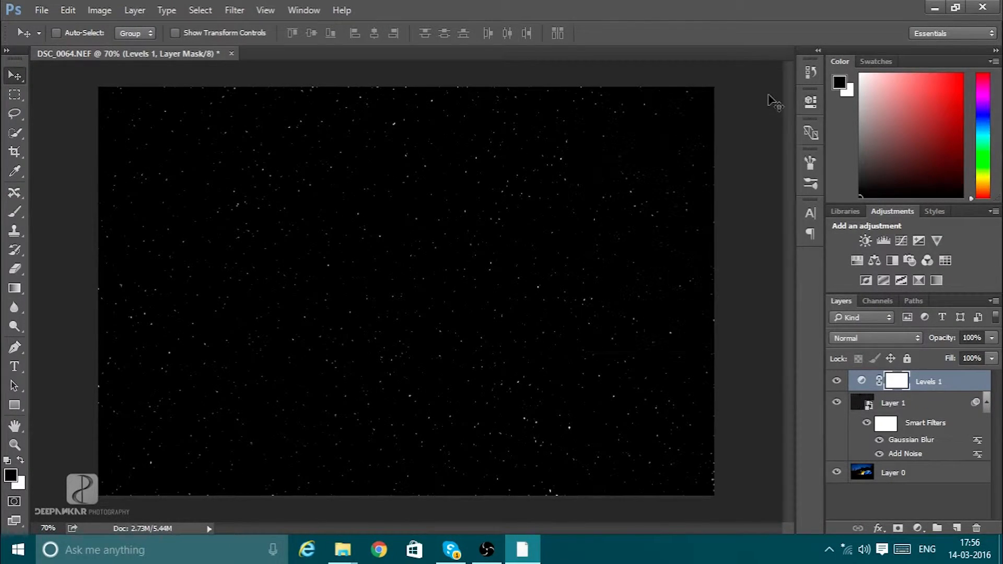
- Hide the noise layer, compare the photo with and without Levels, and clip the Levels adjustment to the noise layer
{"action": "left_click", "coordinate": [836, 402]}
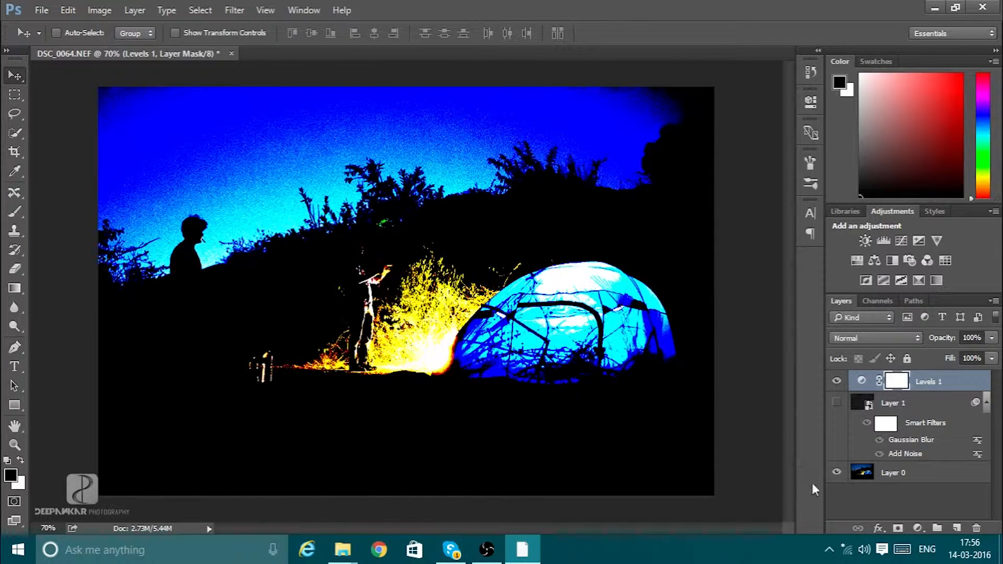
{"action": "left_click", "coordinate": [837, 382]}
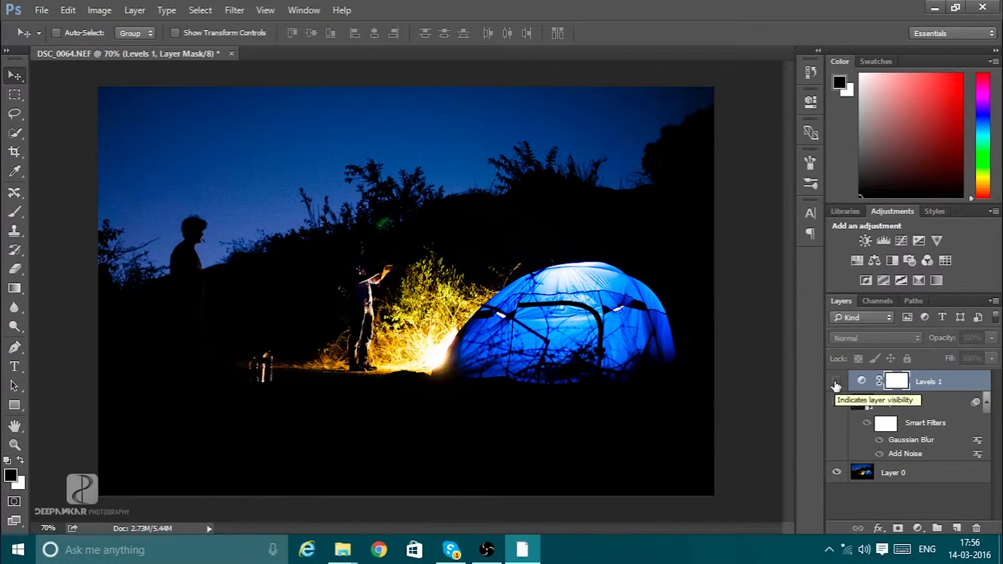
{"action": "left_click", "coordinate": [836, 383]}
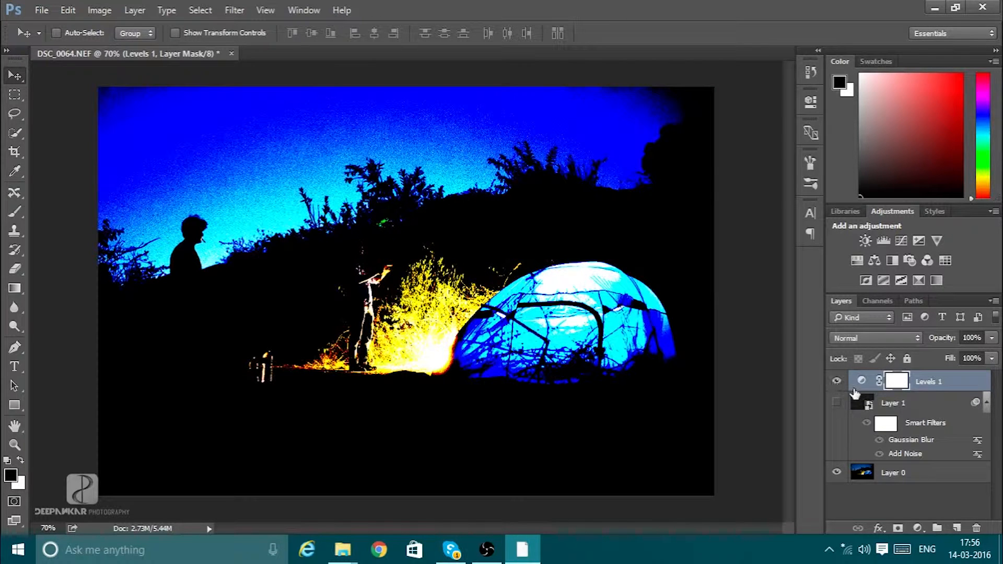
{"action": "left_click", "coordinate": [862, 382]}
{"action": "double_click", "coordinate": [862, 383]}
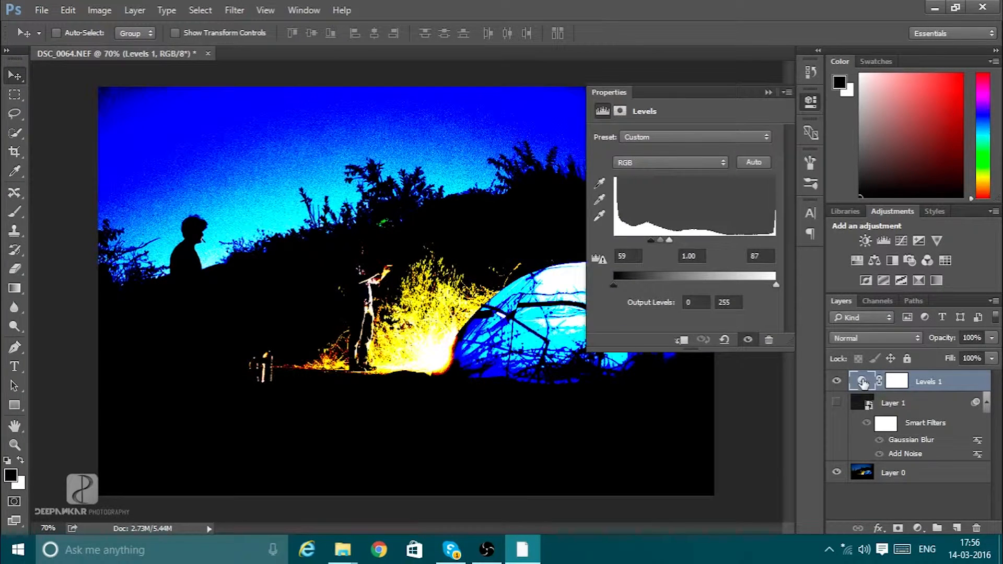
{"action": "left_click", "coordinate": [684, 341]}
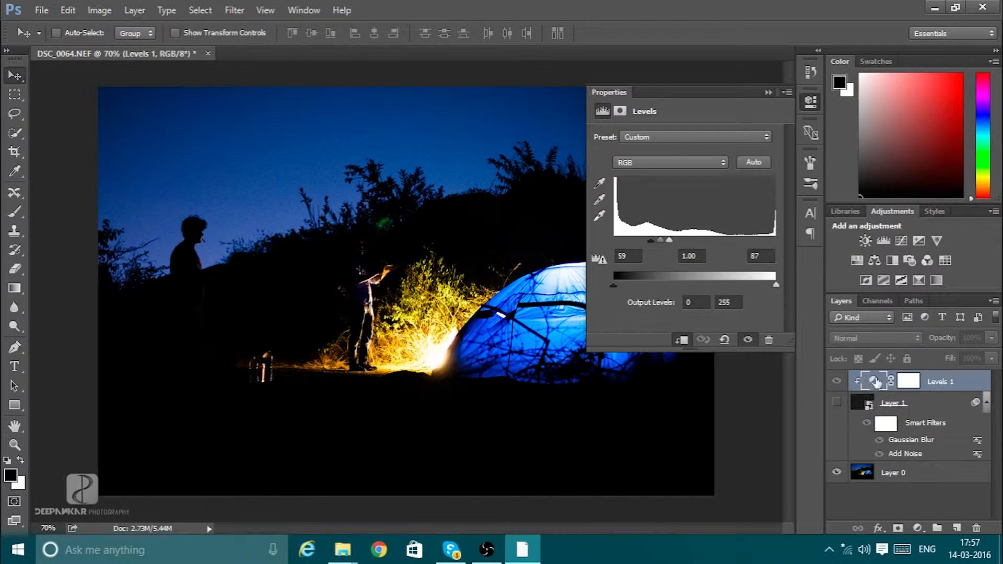
- Show the noise layer again and shift the Levels input slider to thin out the faint stars
{"action": "left_click", "coordinate": [836, 401]}
{"action": "left_click", "coordinate": [836, 402]}
{"action": "left_click", "coordinate": [836, 401]}
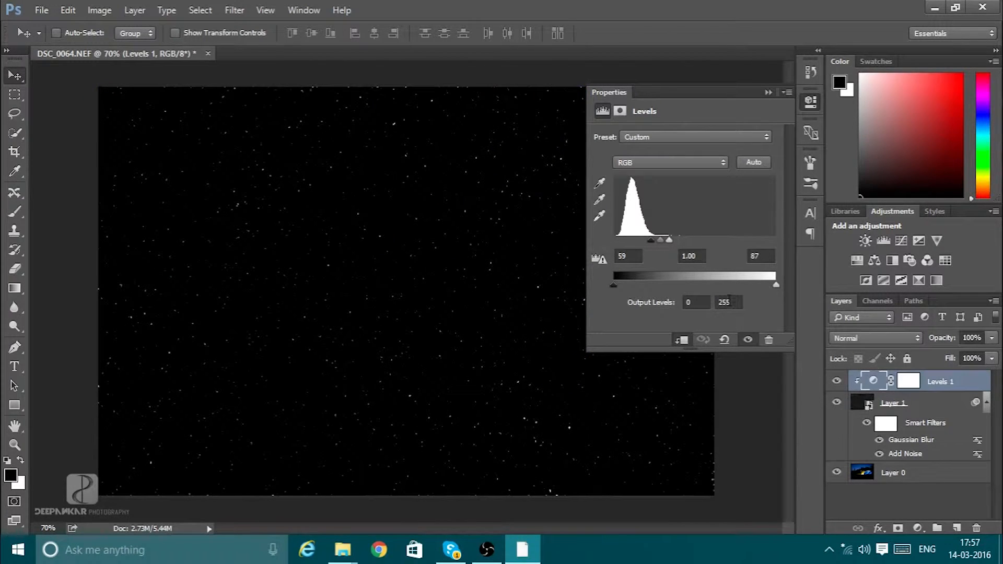
{"action": "left_click_drag", "start_coordinate": [663, 242], "coordinate": [676, 243]}
{"action": "left_click", "coordinate": [771, 91]}
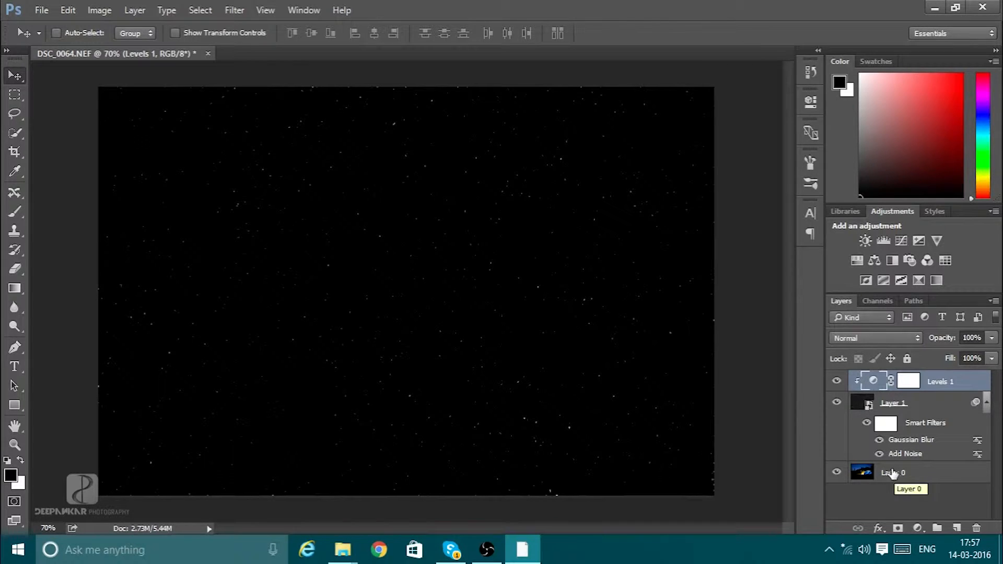
- Lasso the foreground below the skyline with the star layer hidden, going around the standing person and bushes, and show the stars again
{"action": "left_click", "coordinate": [931, 405]}
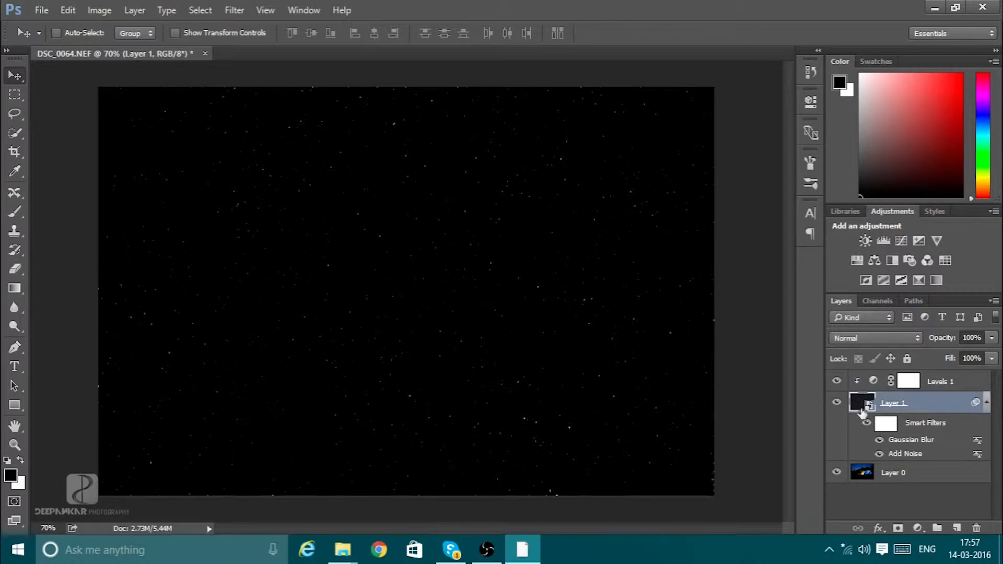
{"action": "left_click", "coordinate": [837, 403]}
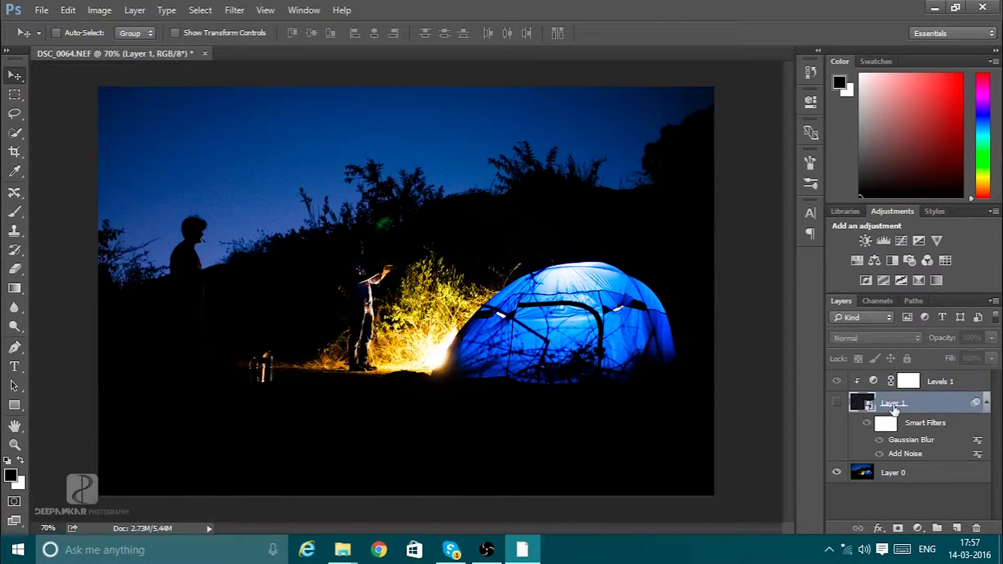
{"action": "left_click", "coordinate": [23, 138]}
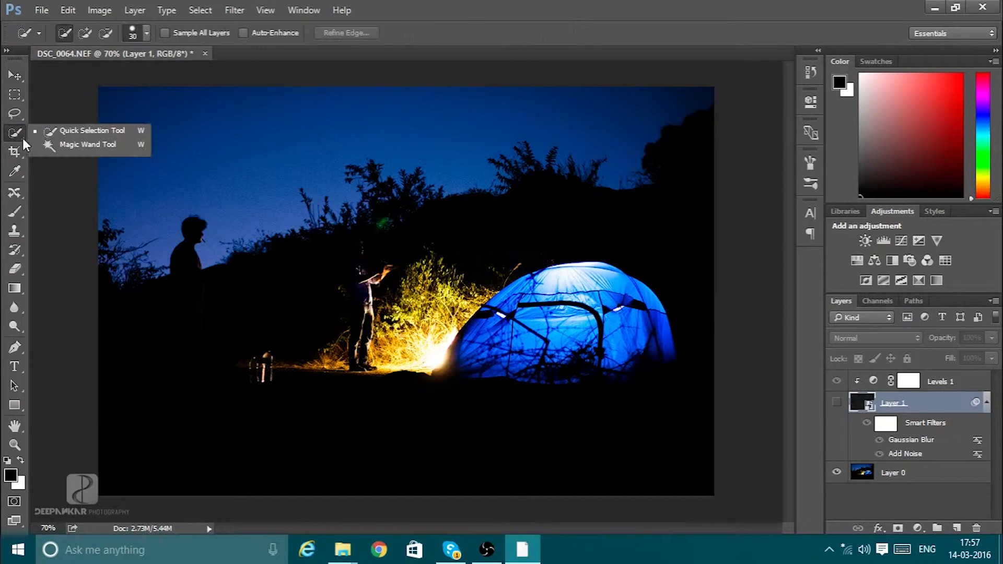
{"action": "left_click", "coordinate": [17, 109]}
{"action": "left_click_drag", "start_coordinate": [17, 108], "coordinate": [63, 115]}
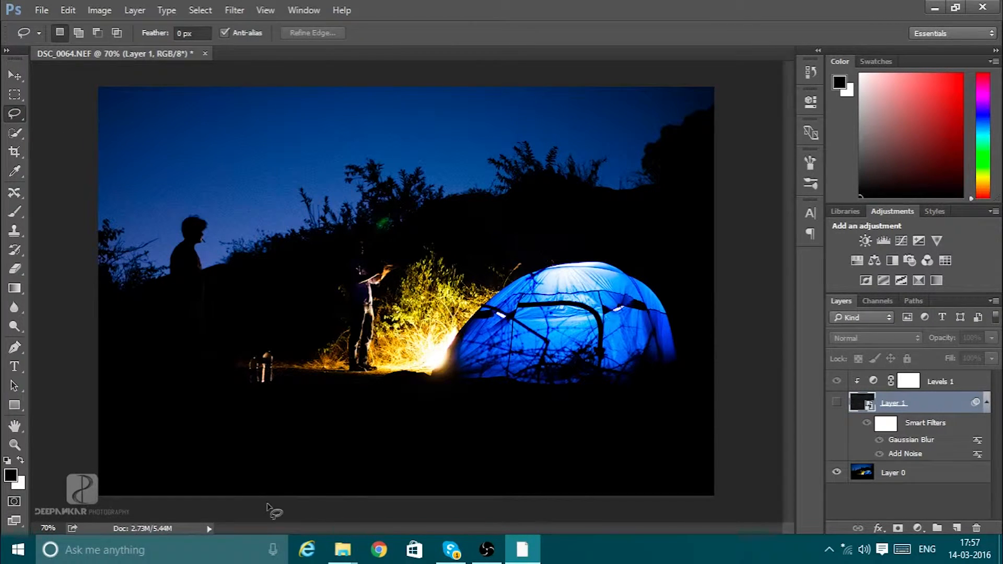
{"action": "mouse_move", "coordinate": [267, 506]}
{"action": "left_mouse_down"}
{"action": "mouse_move", "coordinate": [90, 507]}
{"action": "mouse_move", "coordinate": [61, 279]}
{"action": "mouse_move", "coordinate": [147, 266]}
{"action": "mouse_move", "coordinate": [164, 257]}
{"action": "mouse_move", "coordinate": [184, 216]}
{"action": "mouse_move", "coordinate": [208, 211]}
{"action": "mouse_move", "coordinate": [216, 244]}
{"action": "mouse_move", "coordinate": [525, 169]}
{"action": "mouse_move", "coordinate": [589, 178]}
{"action": "mouse_move", "coordinate": [651, 134]}
{"action": "mouse_move", "coordinate": [725, 105]}
{"action": "mouse_move", "coordinate": [756, 421]}
{"action": "mouse_move", "coordinate": [745, 506]}
{"action": "mouse_move", "coordinate": [704, 514]}
{"action": "mouse_move", "coordinate": [607, 497]}
{"action": "mouse_move", "coordinate": [471, 514]}
{"action": "mouse_move", "coordinate": [251, 504]}
{"action": "left_mouse_up"}
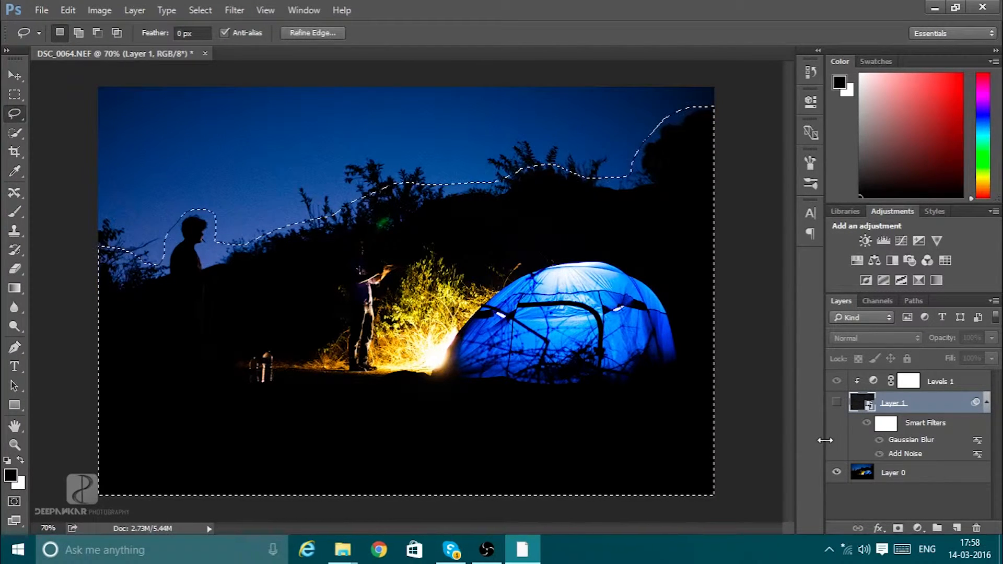
{"action": "left_click", "coordinate": [836, 402]}
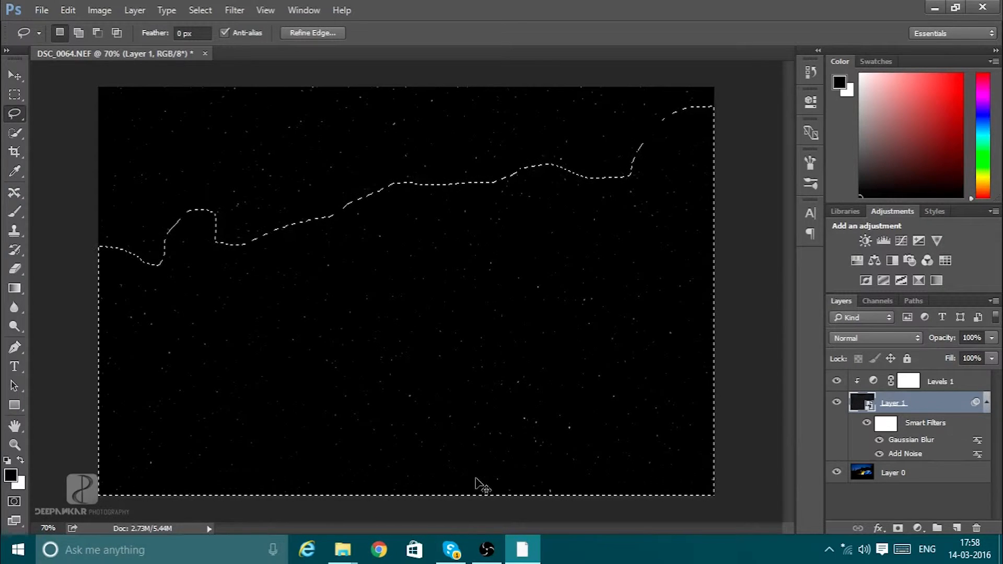
- Try inverting the selection back and forth and masking the star layer with it, and undo the mask
{"action": "key", "text": "ctrl+shift+i"}
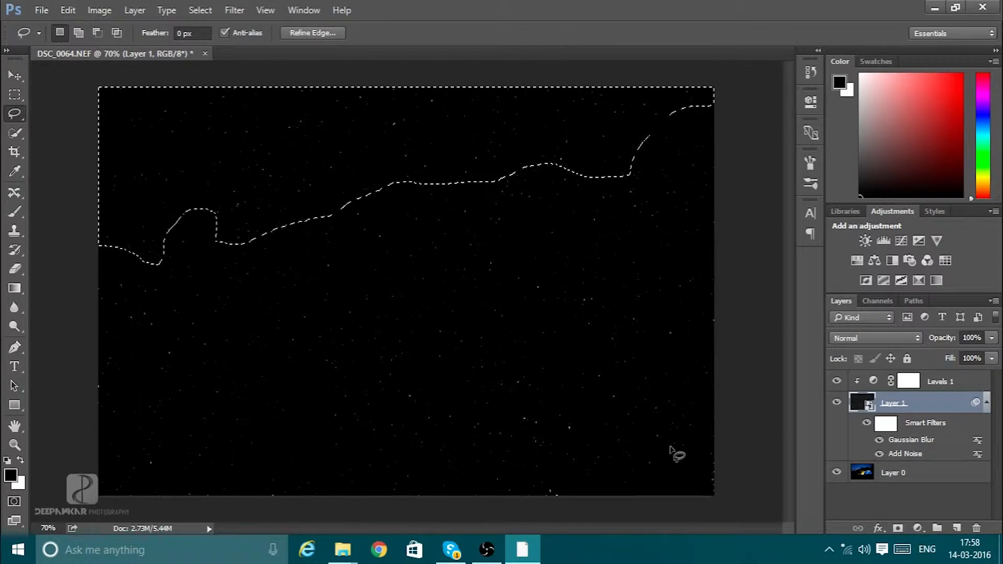
{"action": "key", "text": "ctrl+shift+i"}
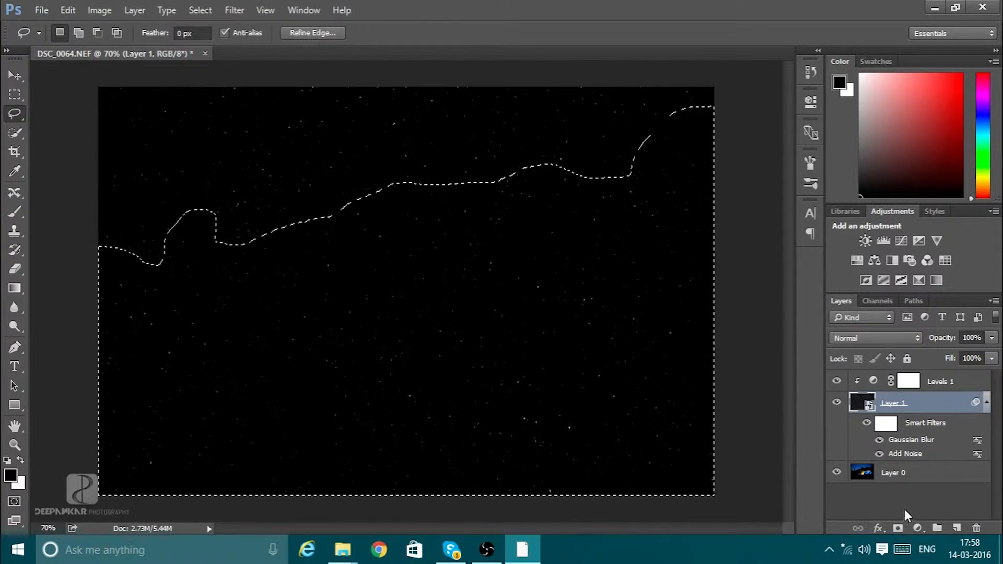
{"action": "left_click", "coordinate": [897, 529]}
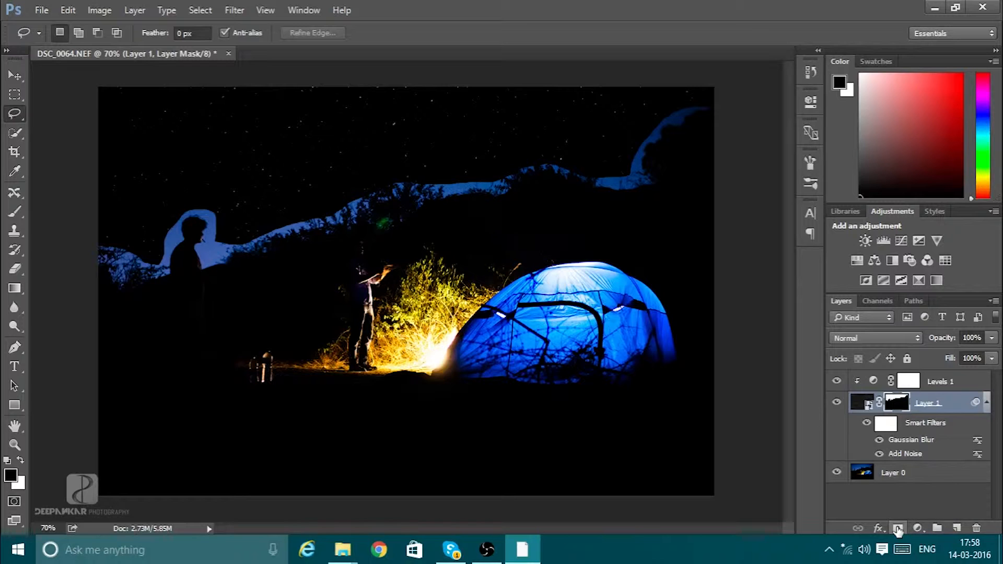
{"action": "key", "text": "ctrl+z"}
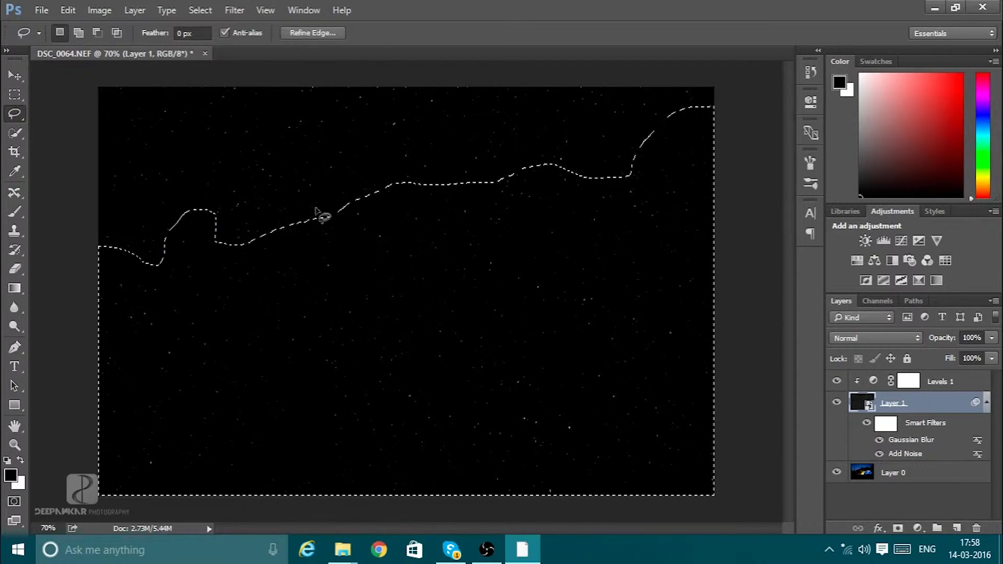
- Invert the selection to the sky, mask the star layer with it and set the layer's blend mode to Screen
{"action": "key", "text": "ctrl+shift+i"}
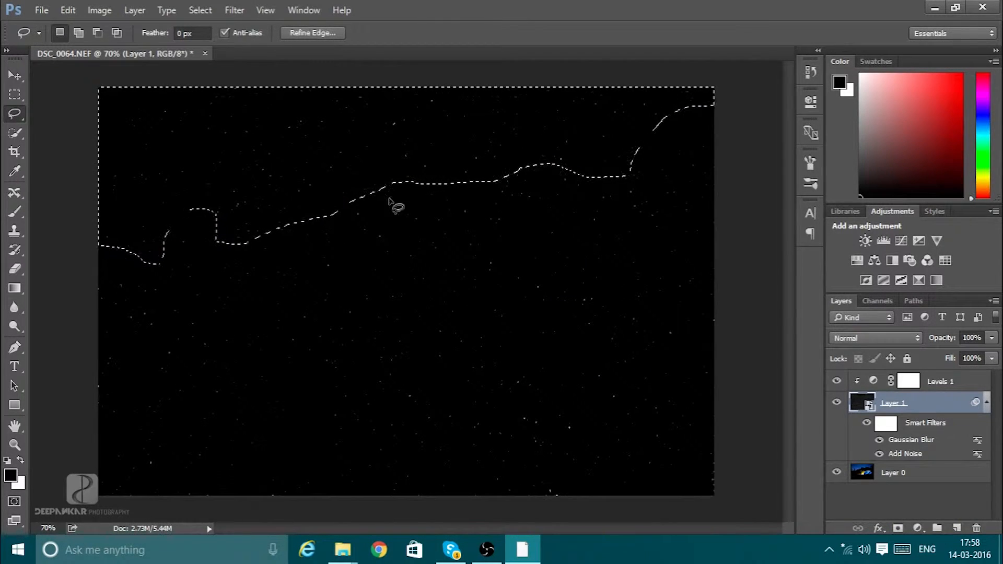
{"action": "left_click", "coordinate": [897, 529]}
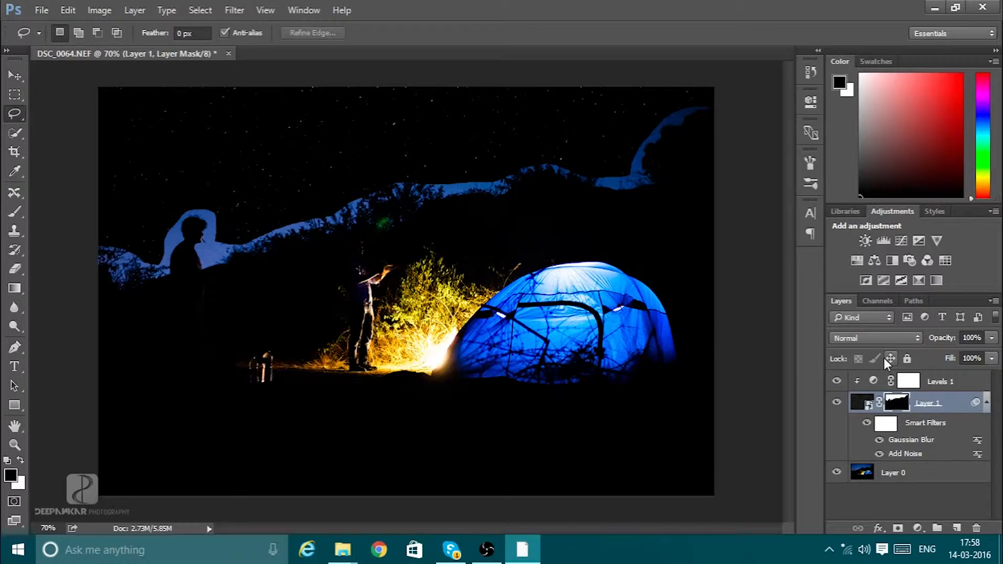
{"action": "left_click", "coordinate": [893, 340]}
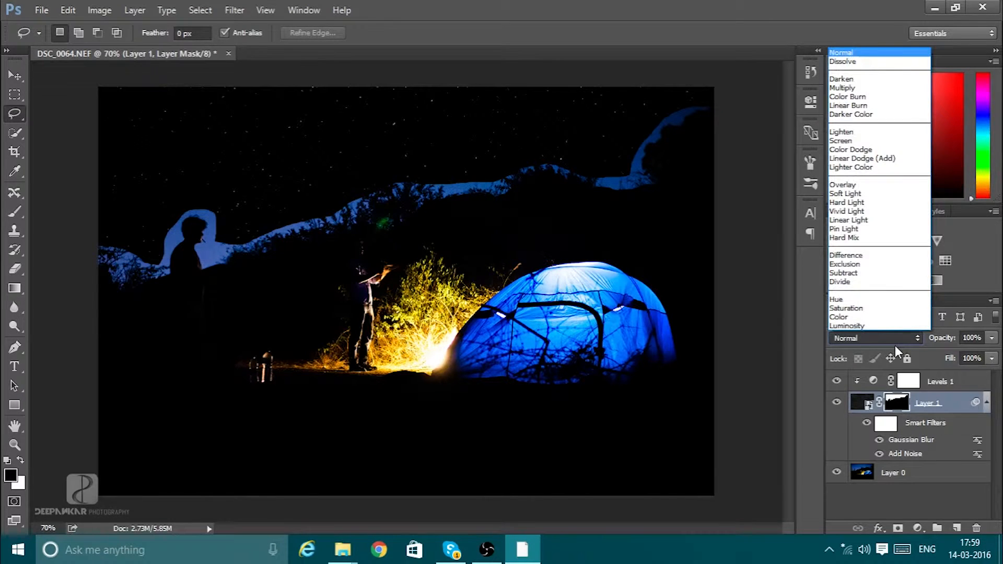
{"action": "left_click", "coordinate": [883, 143]}
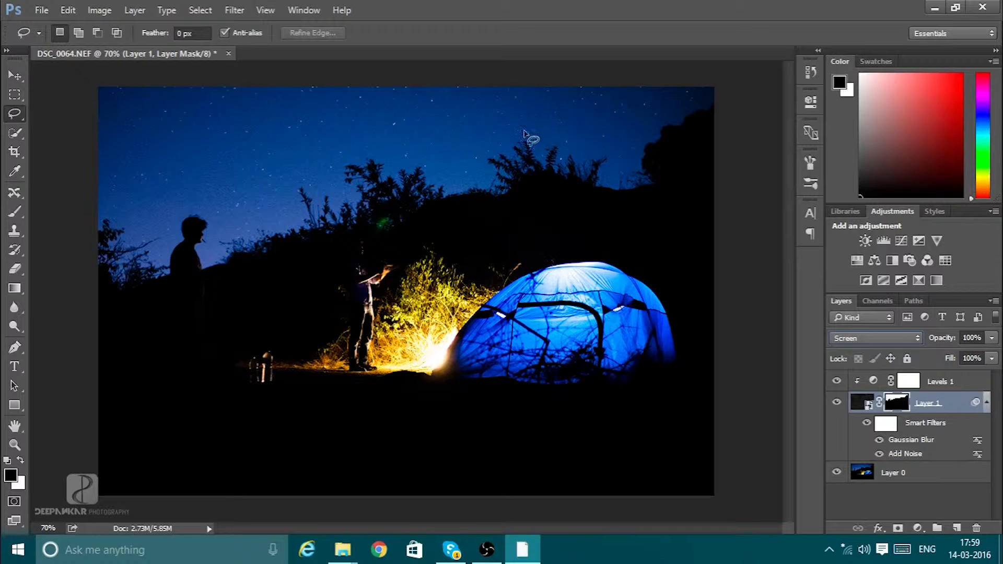
- Delete the masked star layer together with its clipped Levels adjustment
{"action": "left_click", "coordinate": [37, 9]}
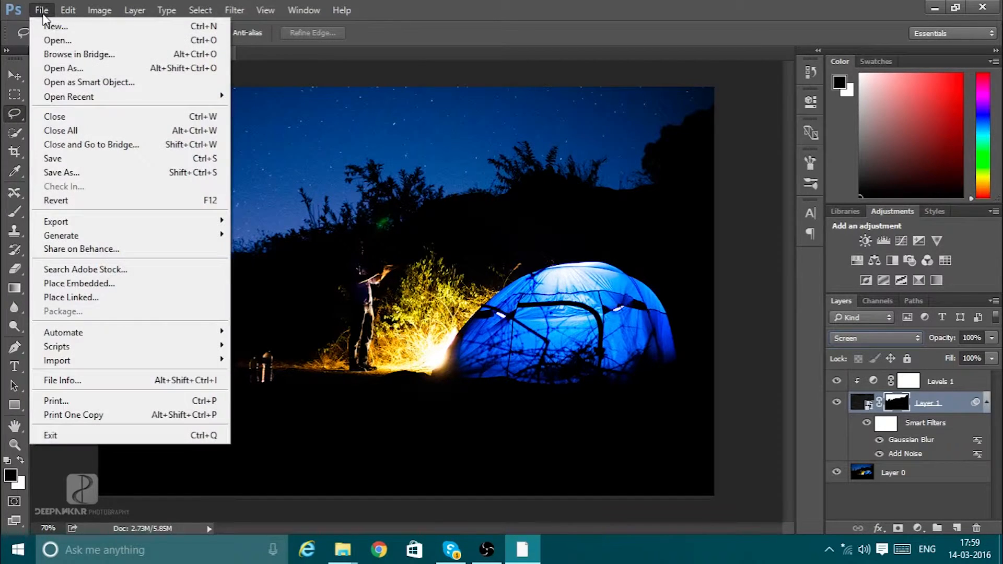
{"action": "mouse_move", "coordinate": [68, 10]}
{"action": "left_click", "coordinate": [375, 50]}
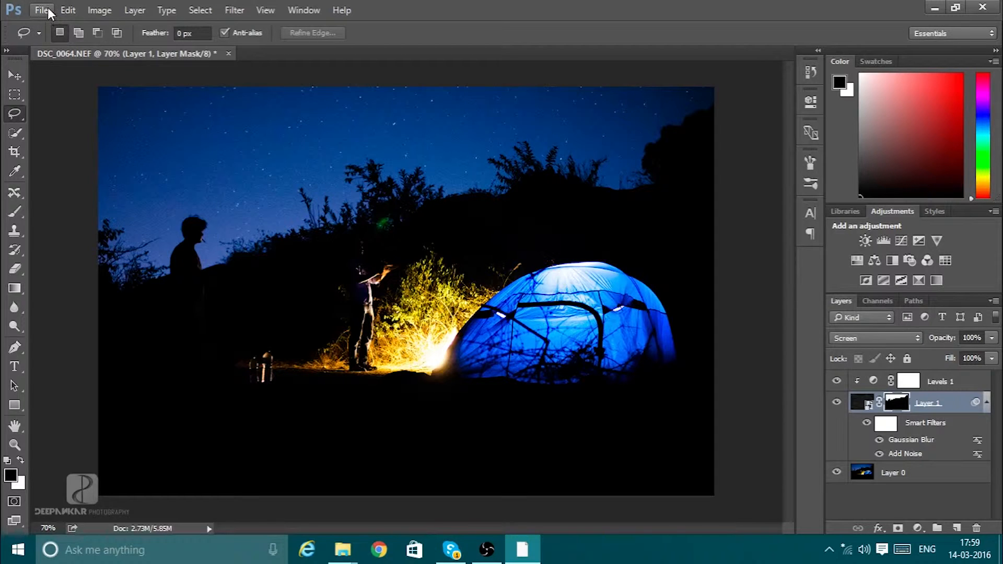
{"action": "left_click_drag", "start_coordinate": [933, 403], "coordinate": [979, 528]}
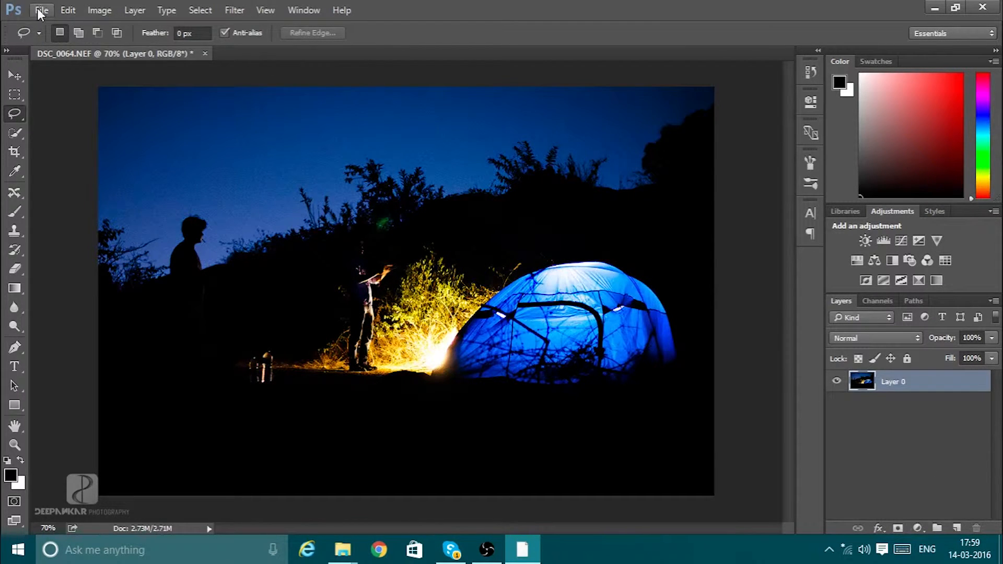
- Create a new 200 × 200 pixel grayscale document at 72 pixels/inch with a white background
{"action": "left_click", "coordinate": [40, 10]}
{"action": "left_click", "coordinate": [303, 71]}
{"action": "left_click", "coordinate": [40, 10]}
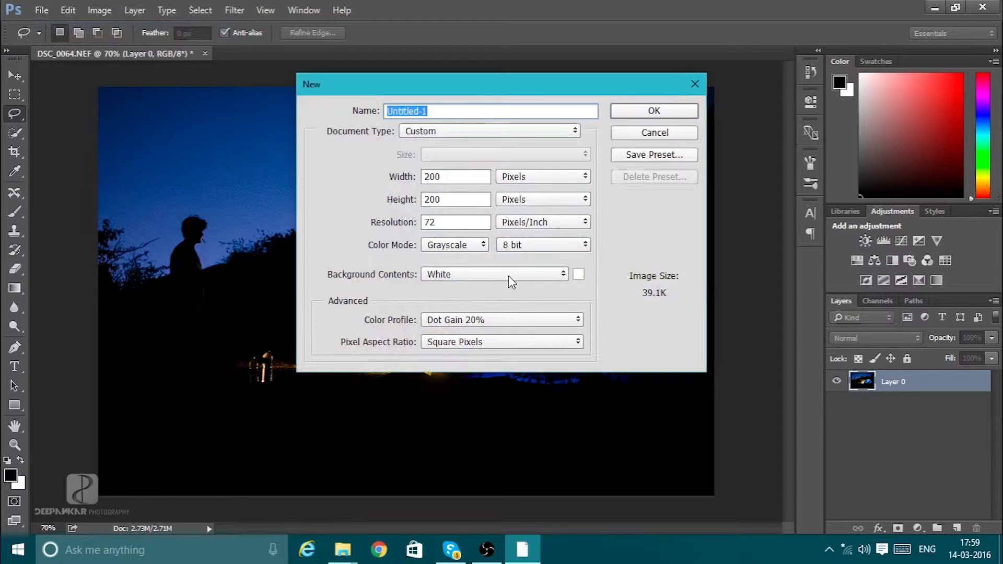
{"action": "left_click", "coordinate": [654, 110]}
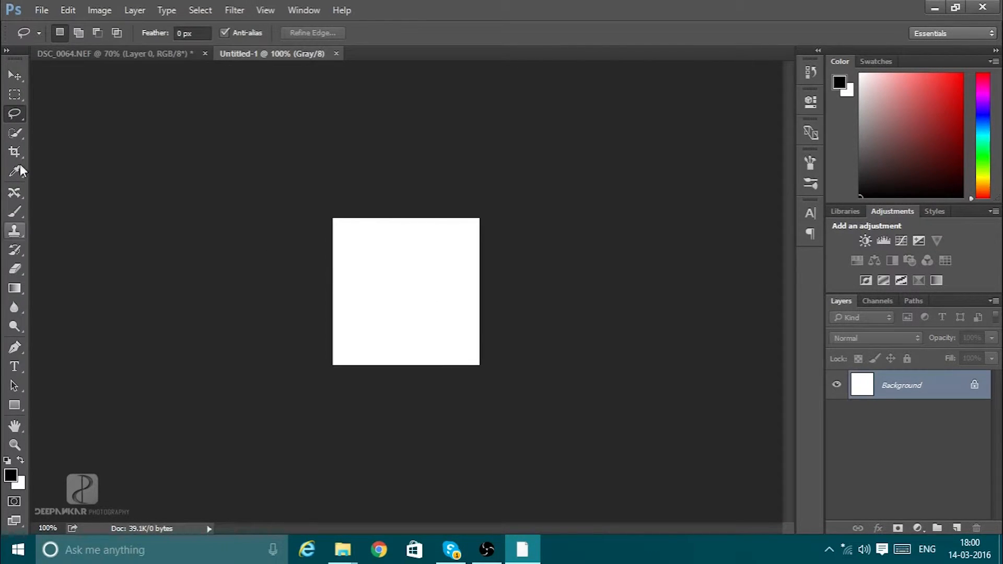
- Choose the Brush tool with a soft round tip and black (000000) as the foreground color
{"action": "left_click", "coordinate": [14, 211]}
{"action": "left_click", "coordinate": [76, 34]}
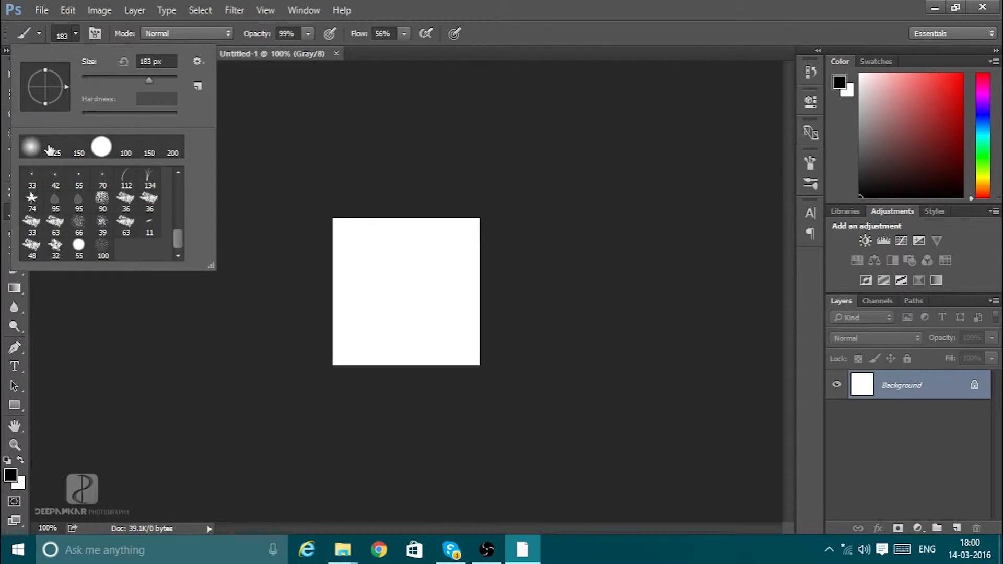
{"action": "left_click", "coordinate": [39, 151]}
{"action": "left_click", "coordinate": [573, 28]}
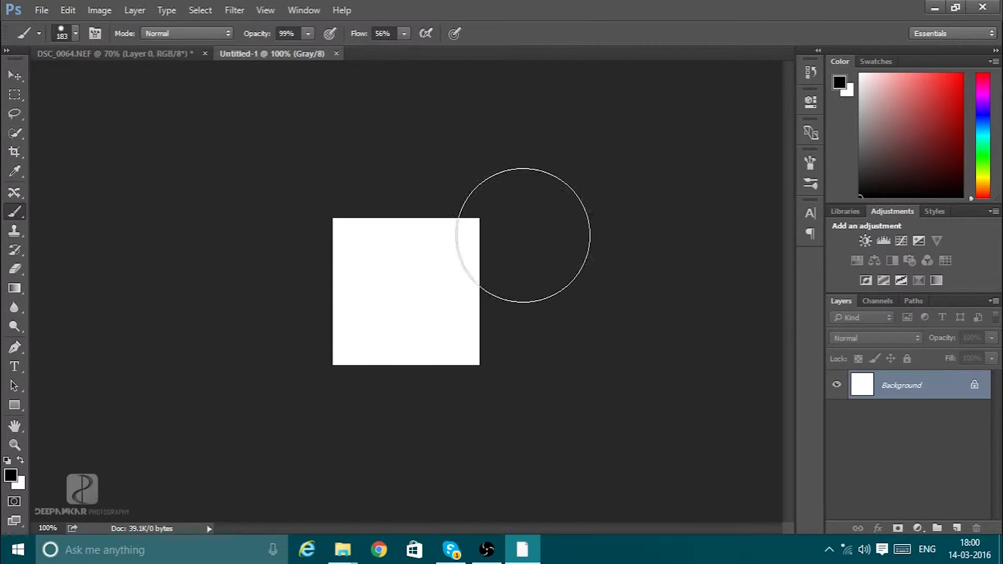
{"action": "left_click", "coordinate": [17, 477]}
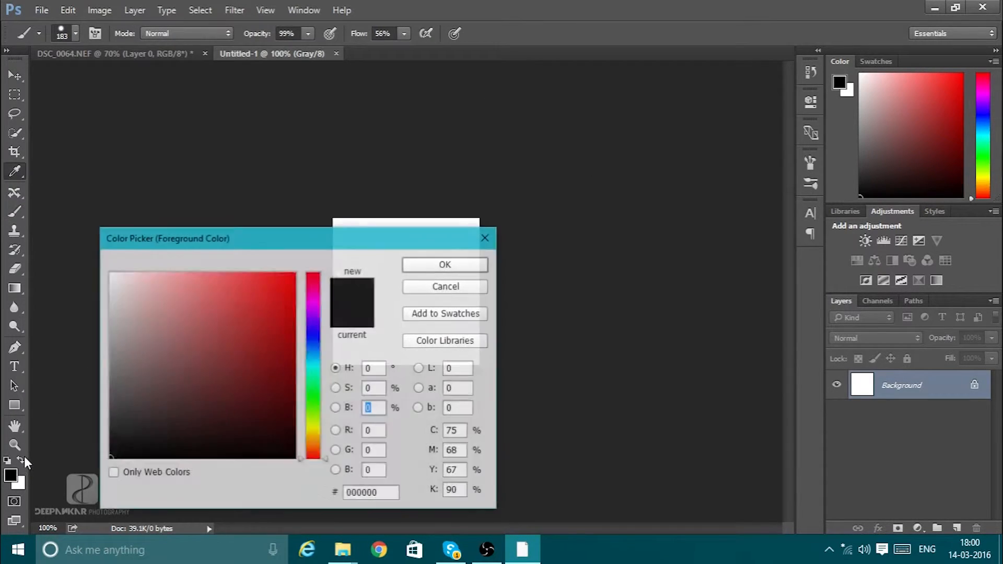
{"action": "left_click", "coordinate": [458, 265]}
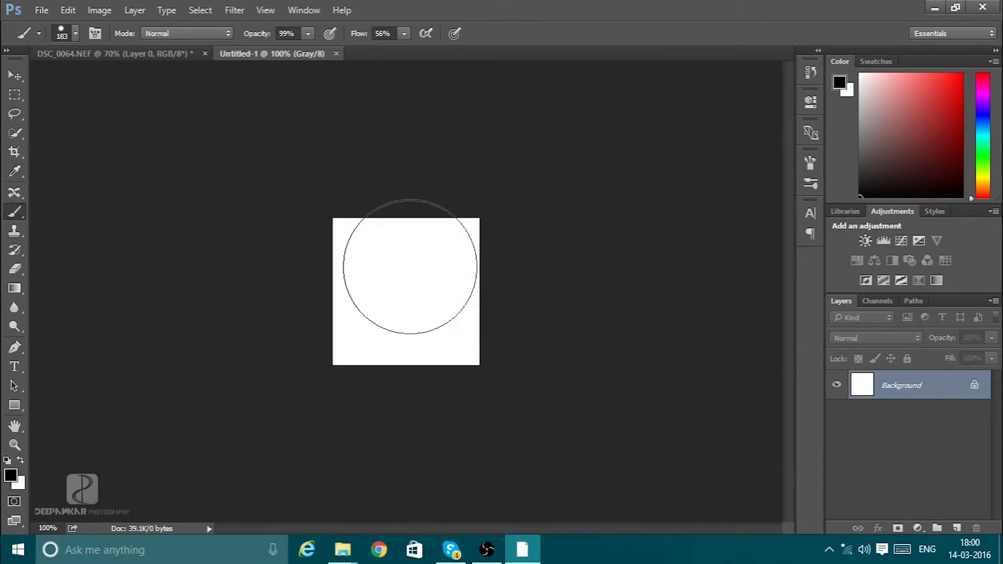
- Reduce the brush size to 3 px and dab a black dot near the center of the white canvas
{"action": "key", "text": "bracketleft"}
{"action": "key", "text": "bracketleft"}
{"action": "key", "text": "bracketleft"}
{"action": "key", "text": "bracketleft"}
{"action": "key", "text": "bracketleft"}
{"action": "key", "text": "bracketleft"}
{"action": "key", "text": "bracketleft"}
{"action": "key", "text": "bracketleft"}
{"action": "key", "text": "bracketleft"}
{"action": "key", "text": "bracketleft"}
{"action": "key", "text": "bracketleft"}
{"action": "key", "text": "bracketleft"}
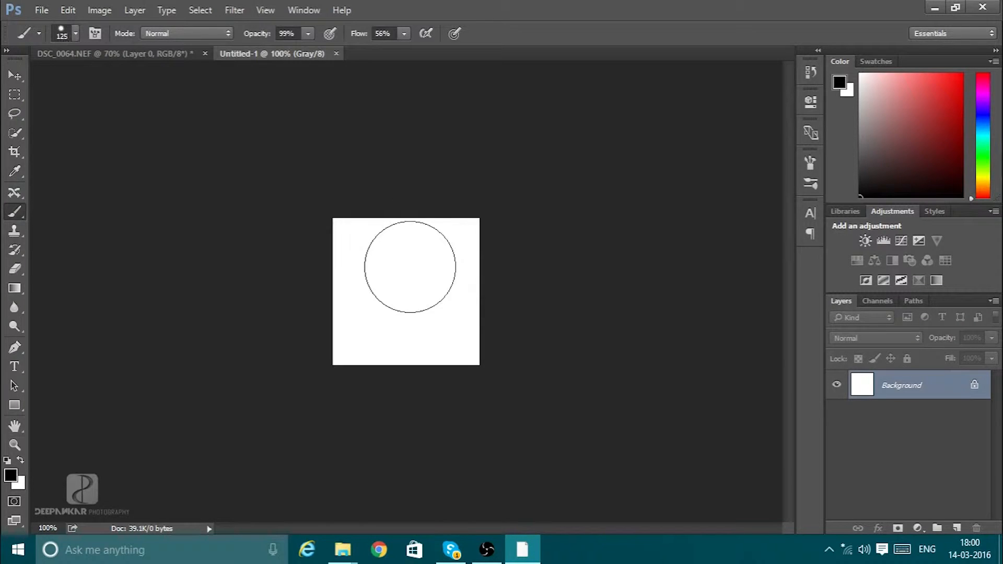
{"action": "key", "text": "bracketleft"}
{"action": "key", "text": "bracketleft"}
{"action": "key", "text": "bracketleft"}
{"action": "key", "text": "bracketleft"}
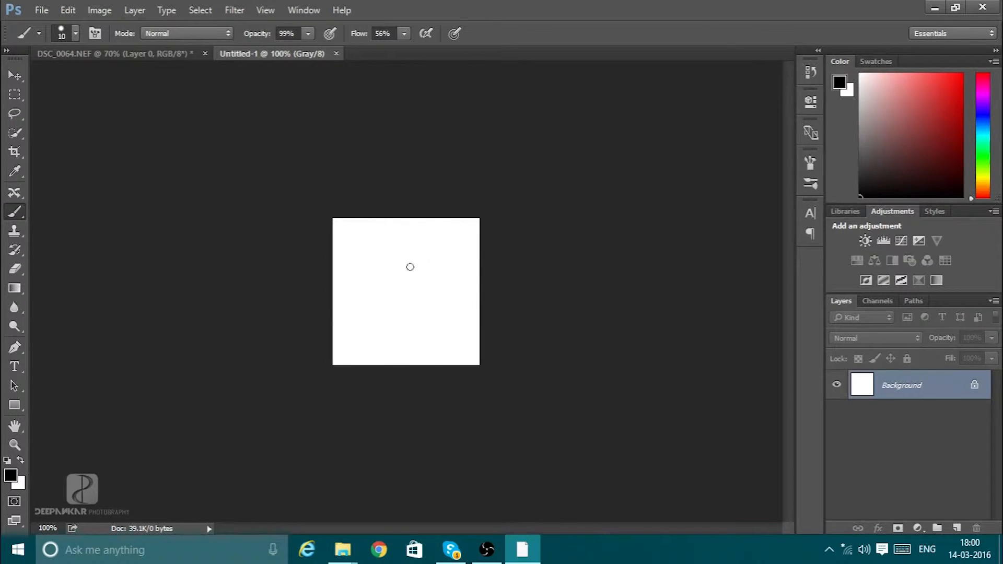
{"action": "key", "text": "bracketleft"}
{"action": "key", "text": "bracketleft"}
{"action": "key", "text": "bracketleft"}
{"action": "key", "text": "bracketleft"}
{"action": "key", "text": "bracketleft"}
{"action": "key", "text": "bracketleft"}
{"action": "key", "text": "bracketright"}
{"action": "key", "text": "bracketleft"}
{"action": "left_click", "coordinate": [404, 293]}
- Try a short black brush stroke across the middle of the canvas and undo it
{"action": "left_click", "coordinate": [10, 478]}
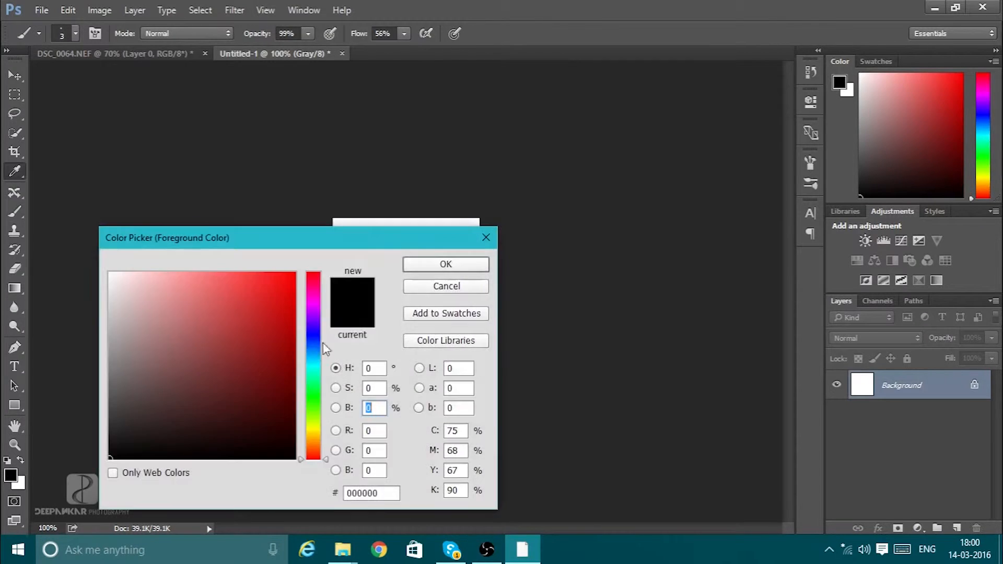
{"action": "left_click", "coordinate": [445, 202]}
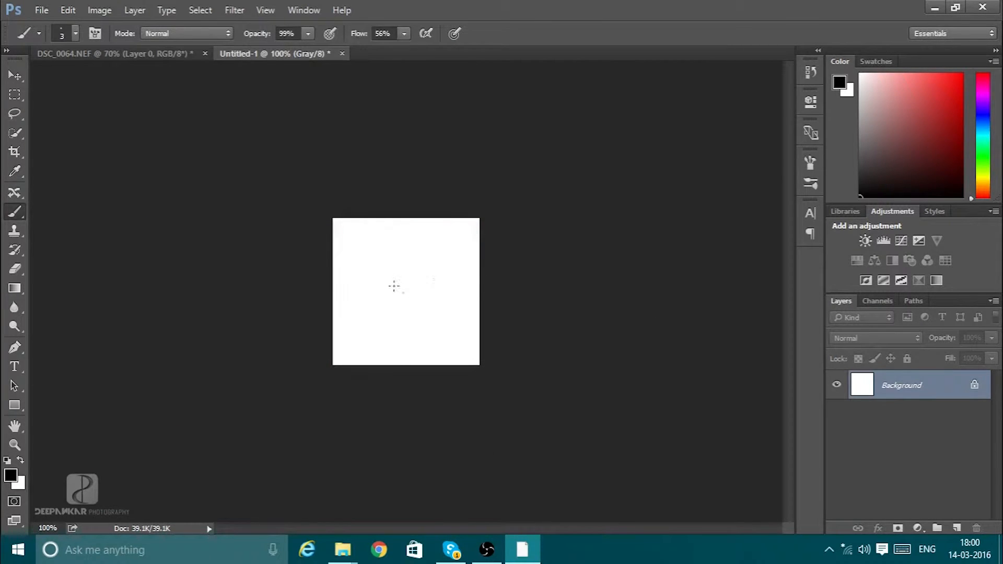
{"action": "left_click_drag", "start_coordinate": [397, 286], "coordinate": [442, 272]}
{"action": "key", "text": "ctrl+z"}
- Set the brush's opacity and flow to 100%
{"action": "left_click", "coordinate": [404, 35]}
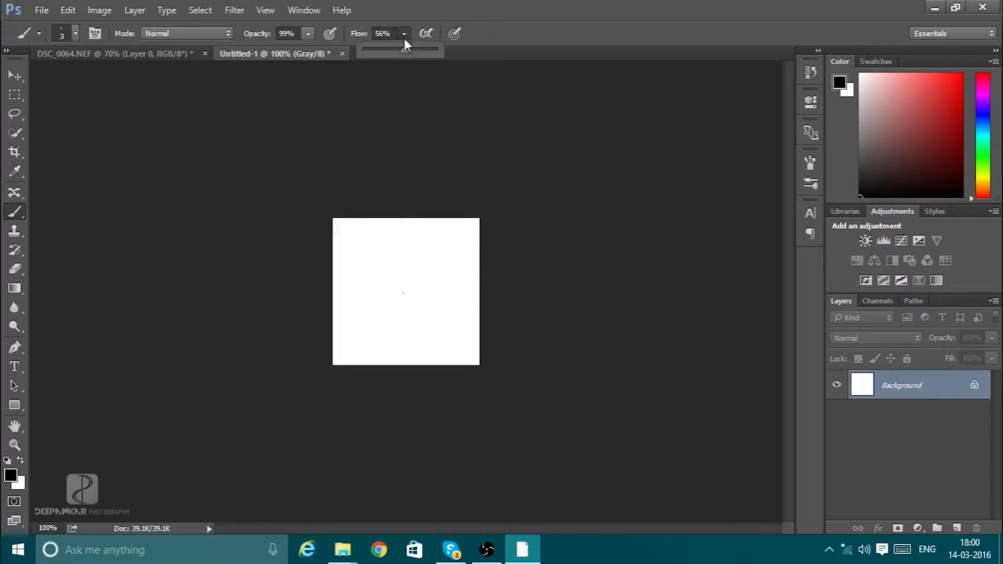
{"action": "left_click", "coordinate": [309, 34]}
{"action": "left_click_drag", "start_coordinate": [303, 51], "coordinate": [309, 50]}
{"action": "left_click", "coordinate": [469, 196]}
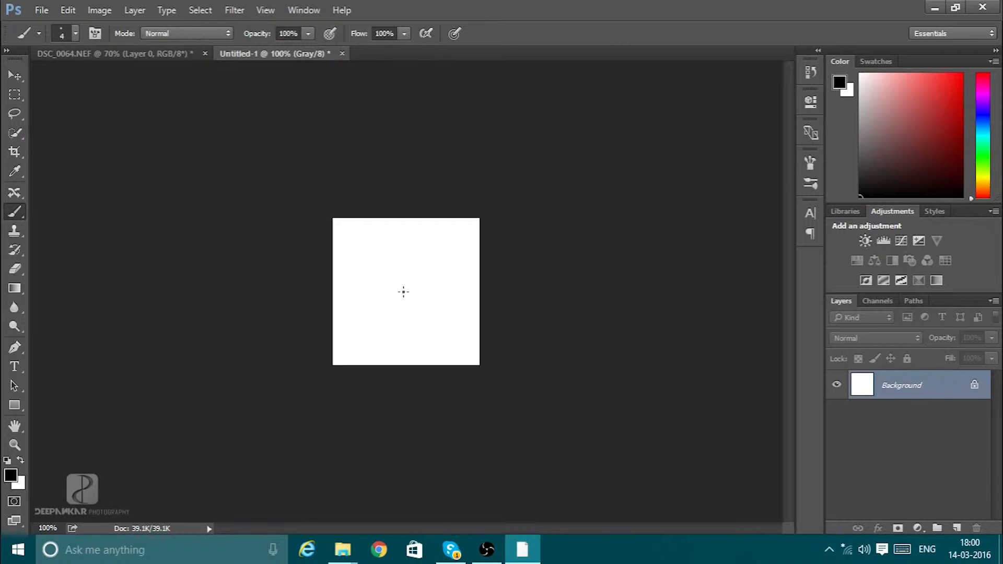
- Dab black dots scattered over the white canvas, varying the brush size between about 3 and 4 px
{"action": "left_click", "coordinate": [403, 291]}
{"action": "key", "text": "bracketleft"}
{"action": "left_click", "coordinate": [464, 355]}
{"action": "key", "text": "bracketright"}
{"action": "left_click", "coordinate": [358, 344]}
{"action": "left_click", "coordinate": [454, 239]}
{"action": "key", "text": "bracketright"}
{"action": "key", "text": "bracketleft"}
{"action": "left_click", "coordinate": [367, 247]}
{"action": "left_click", "coordinate": [397, 327]}
{"action": "left_click", "coordinate": [456, 279]}
{"action": "key", "text": "bracketleft"}
{"action": "left_click", "coordinate": [430, 302]}
{"action": "left_click", "coordinate": [363, 279]}
- Define the dot pattern as a brush preset named "stars"
{"action": "left_click", "coordinate": [68, 11]}
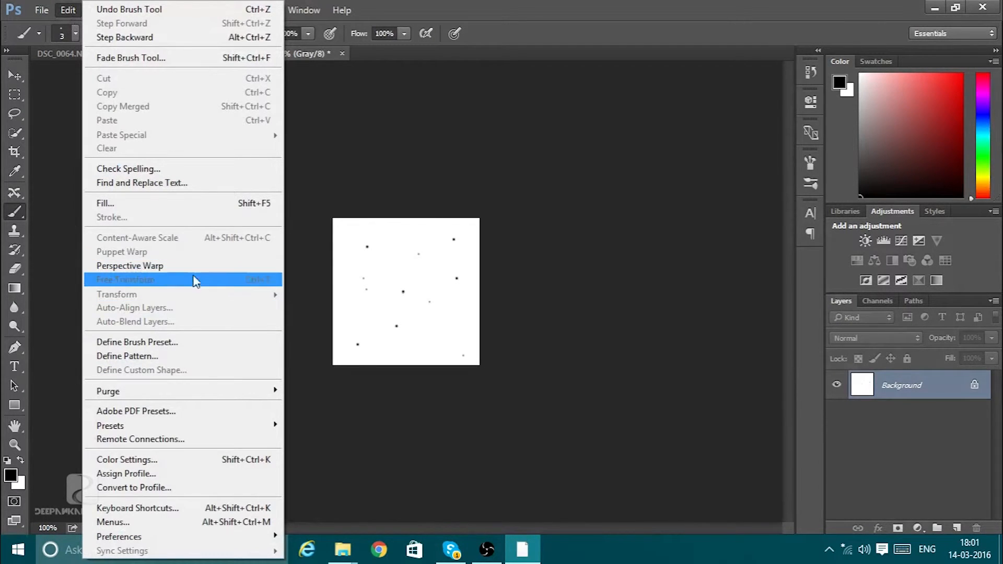
{"action": "left_click", "coordinate": [226, 343]}
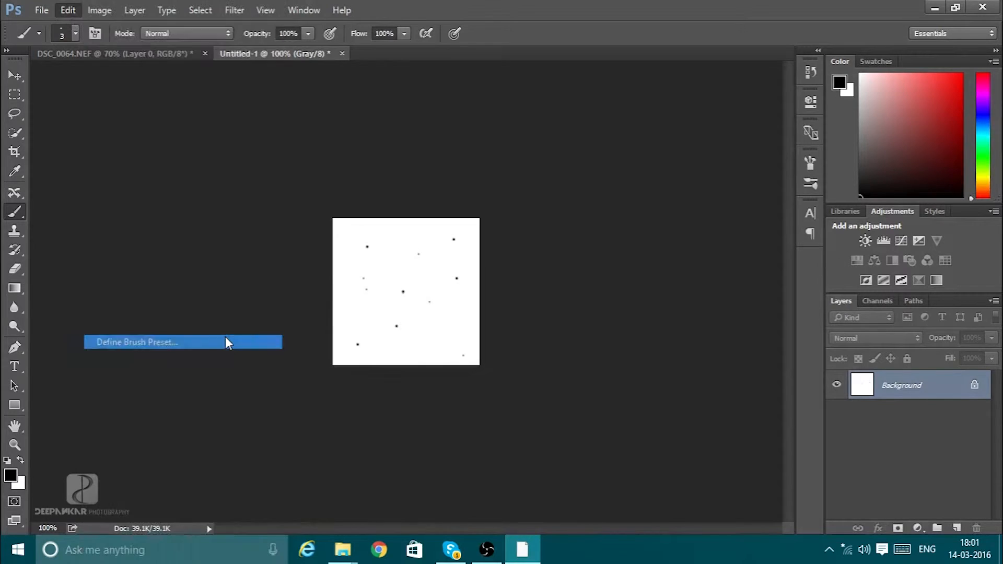
{"action": "key", "text": "BackSpace"}
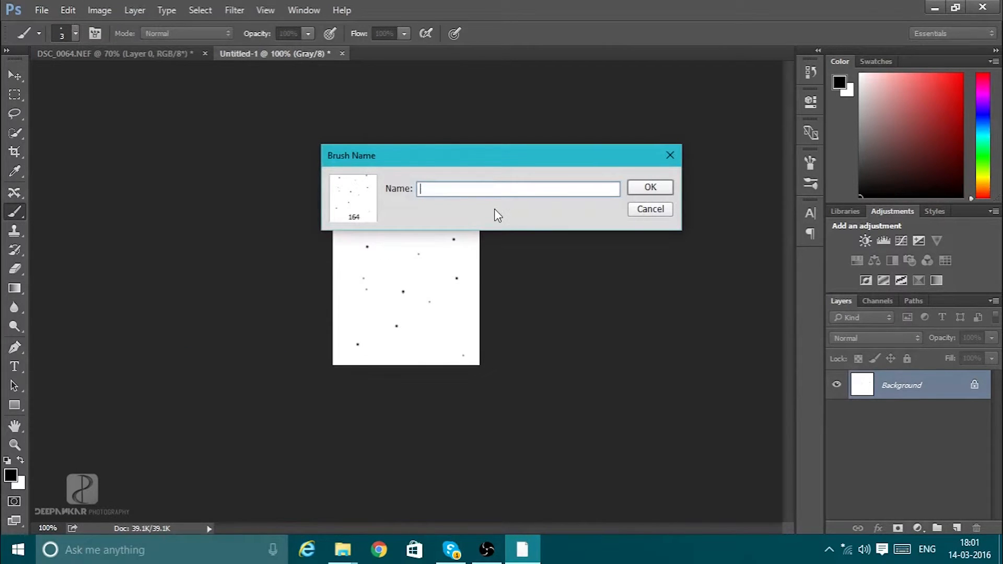
{"action": "type", "text": "stars"}
{"action": "left_click", "coordinate": [663, 187]}
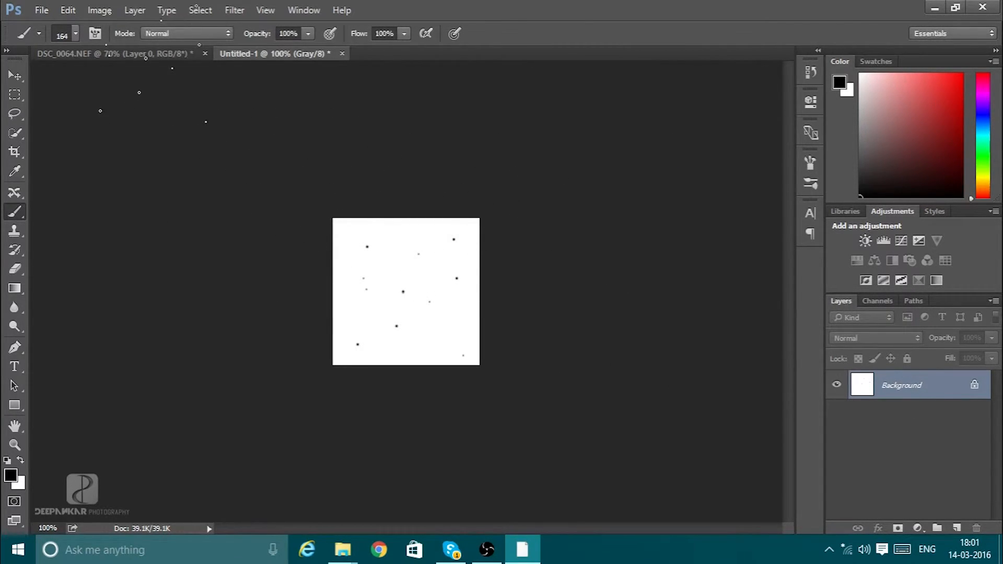
- Switch to the DSC_0064.NEF photo, add a new layer above the picture and fill it with black
{"action": "left_click", "coordinate": [162, 51]}
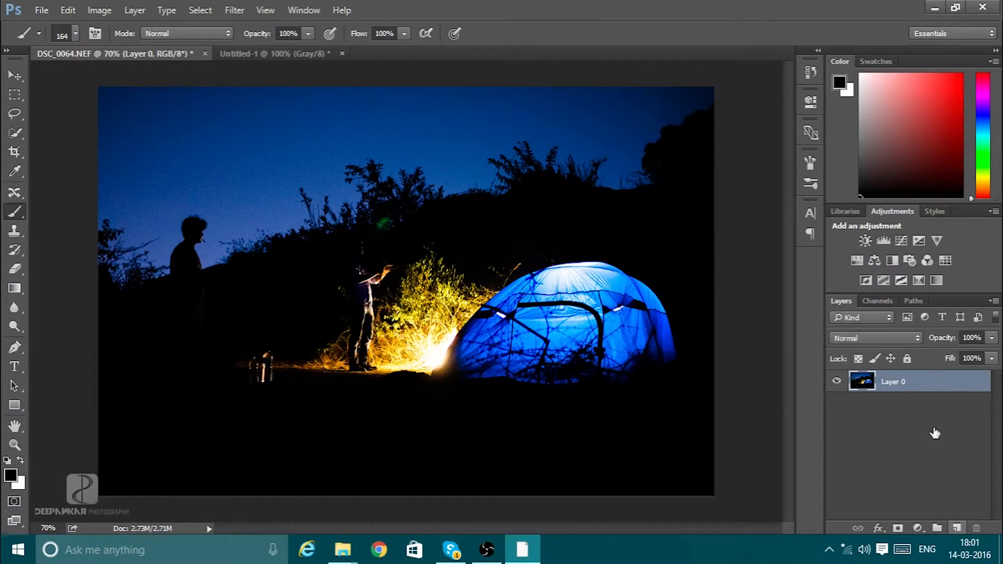
{"action": "left_click", "coordinate": [956, 527]}
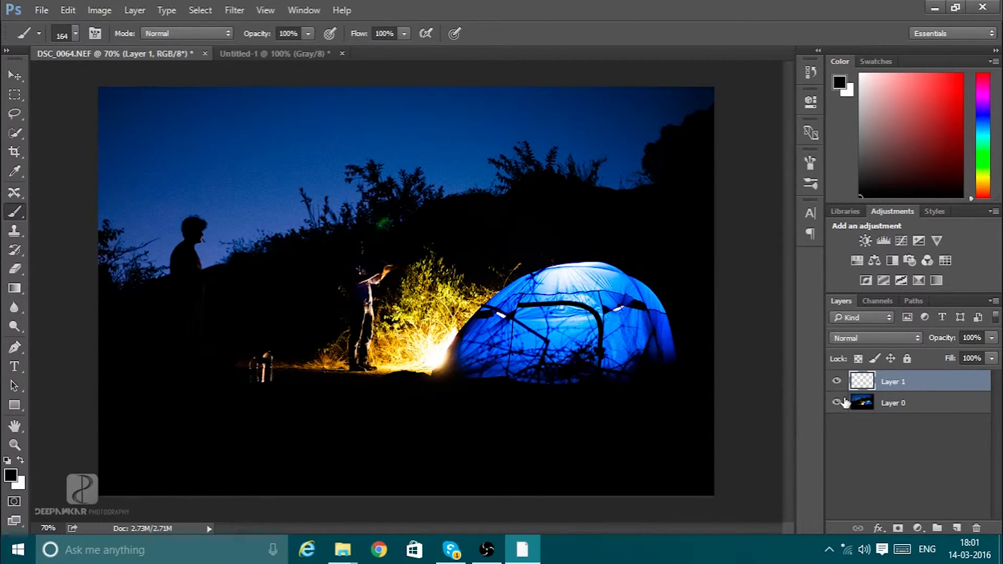
{"action": "key", "text": "shift+F5"}
{"action": "key", "text": "Return"}
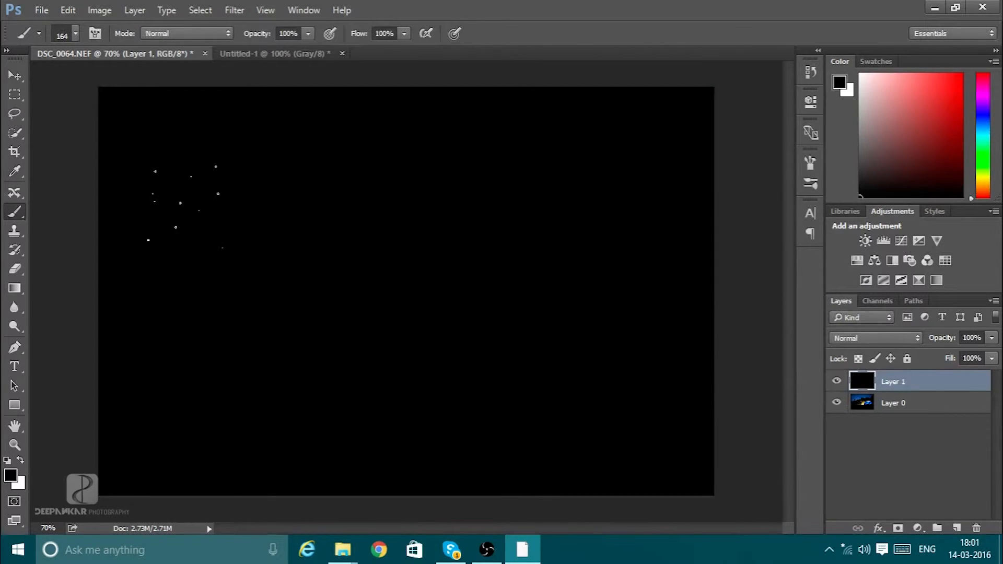
- Stamp white stars over the upper part of the black layer with the stars brush, reducing its size from 100 to 80 px
{"action": "key", "text": "bracketleft"}
{"action": "key", "text": "bracketleft"}
{"action": "key", "text": "bracketleft"}
{"action": "left_click", "coordinate": [19, 460]}
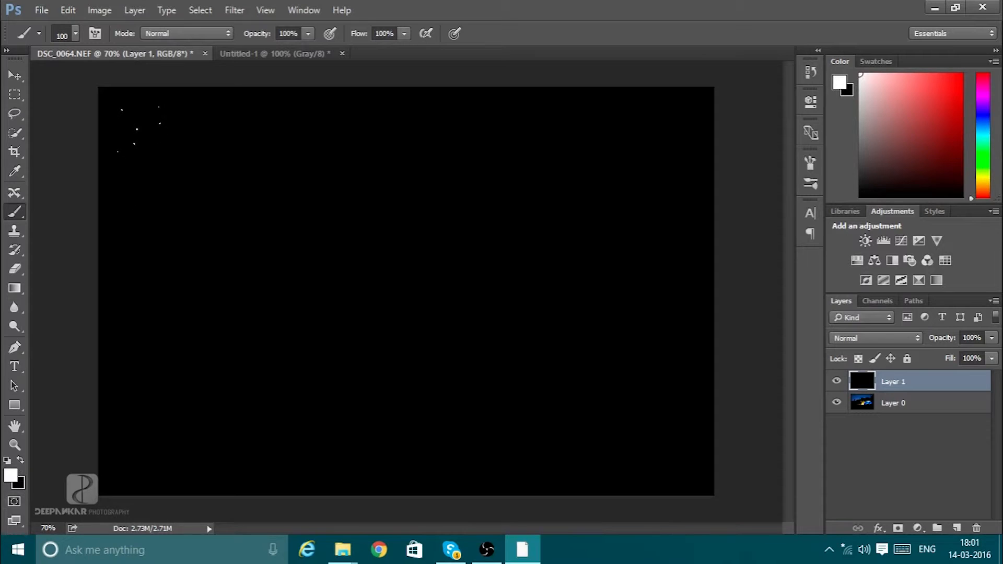
{"action": "left_click", "coordinate": [405, 176]}
{"action": "left_click", "coordinate": [489, 139]}
{"action": "key", "text": "bracketleft"}
{"action": "left_click", "coordinate": [539, 154]}
{"action": "left_click", "coordinate": [322, 297]}
- Delete the latest brush stroke from the history and stamp more white stars near the layer's right edge
{"action": "left_click", "coordinate": [811, 73]}
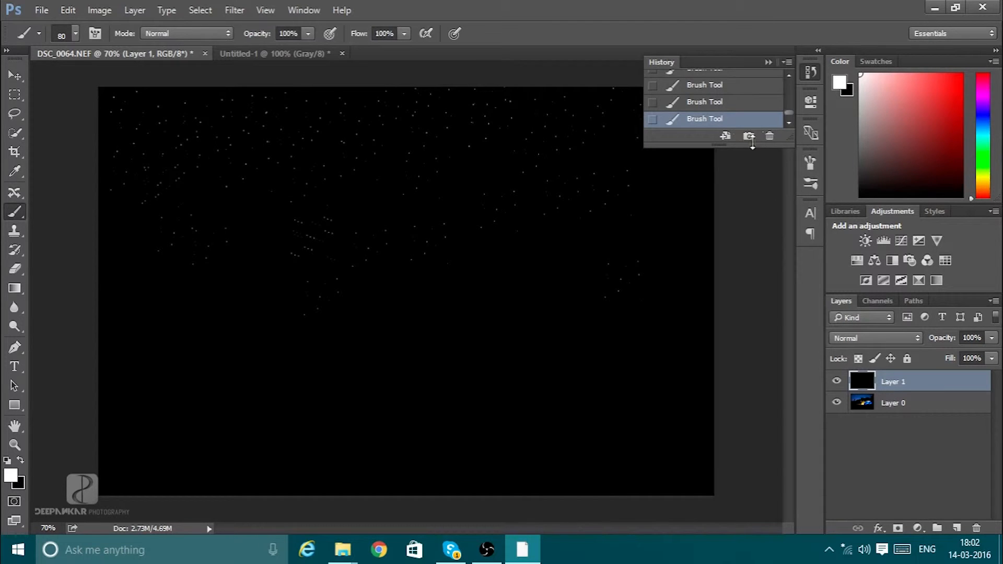
{"action": "left_click", "coordinate": [769, 137]}
{"action": "key", "text": "Return"}
{"action": "left_click", "coordinate": [768, 64]}
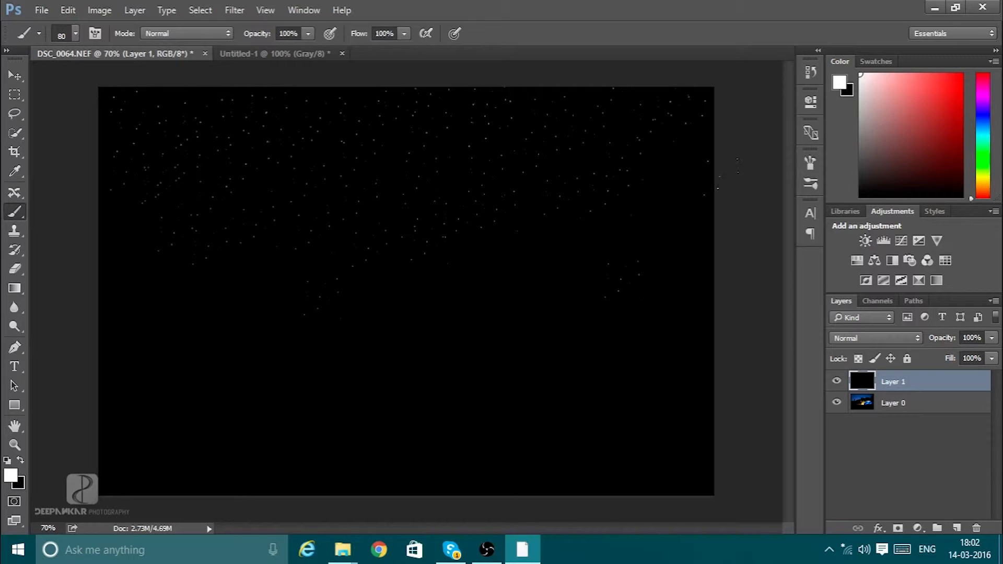
{"action": "left_click", "coordinate": [700, 193]}
- Convert the star layer to a smart object and apply a Gaussian Blur to it
{"action": "right_click", "coordinate": [928, 385]}
{"action": "left_click", "coordinate": [797, 248]}
{"action": "left_click", "coordinate": [233, 10]}
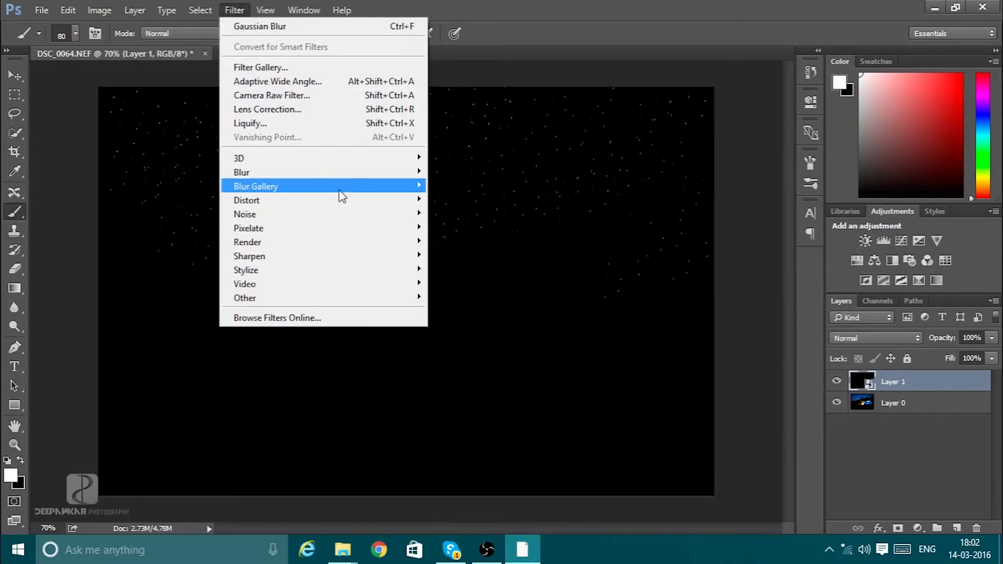
{"action": "mouse_move", "coordinate": [350, 181]}
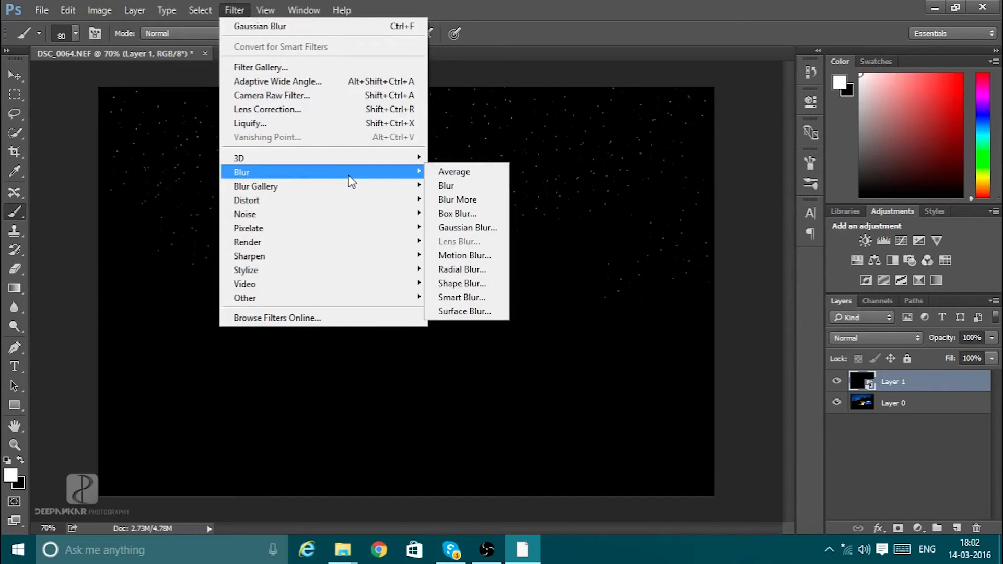
{"action": "left_click", "coordinate": [463, 226]}
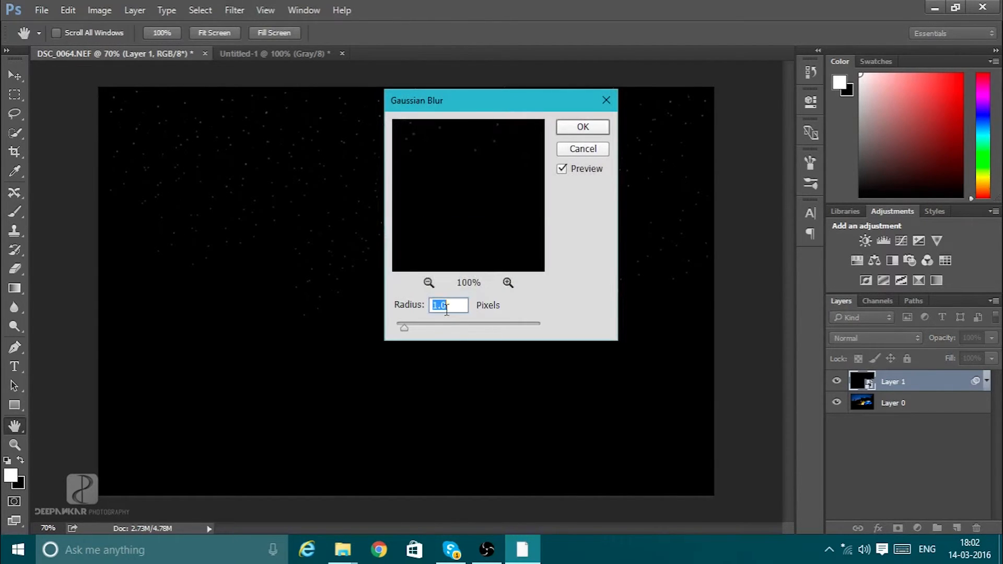
{"action": "left_click", "coordinate": [586, 128]}
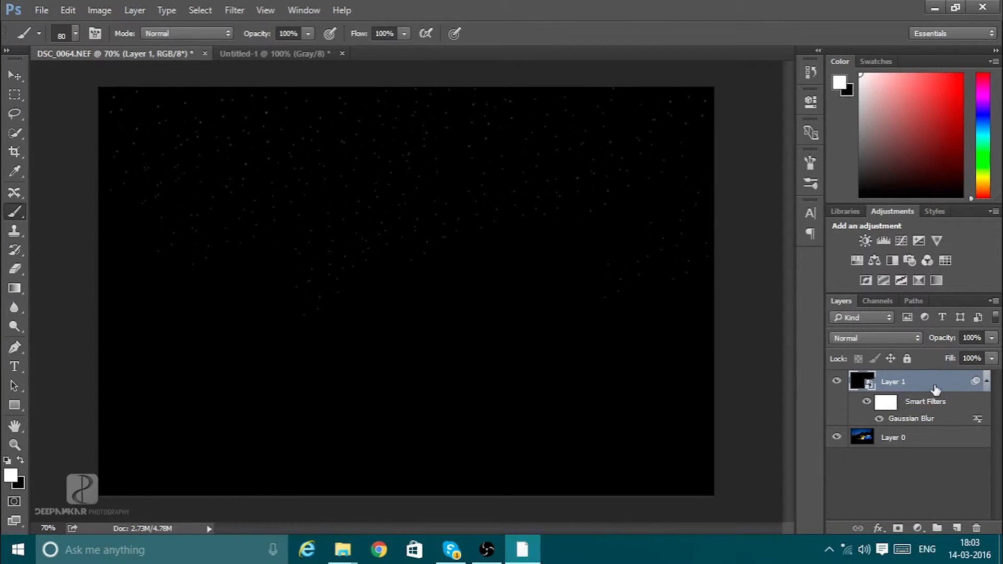
- Add a Levels adjustment above the star layer with input levels of 11, 0.30 and 82
{"action": "left_click", "coordinate": [918, 528]}
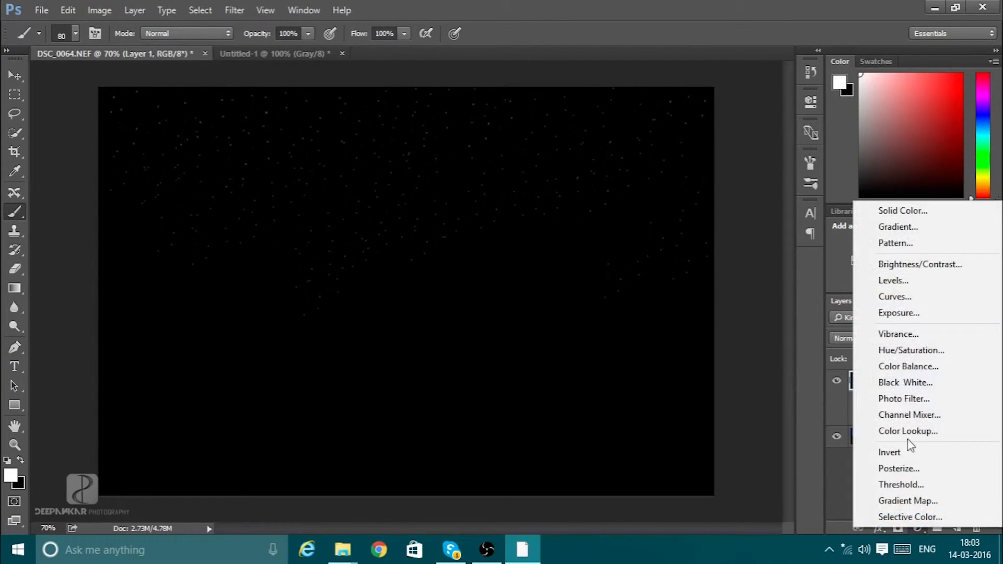
{"action": "left_click", "coordinate": [924, 282]}
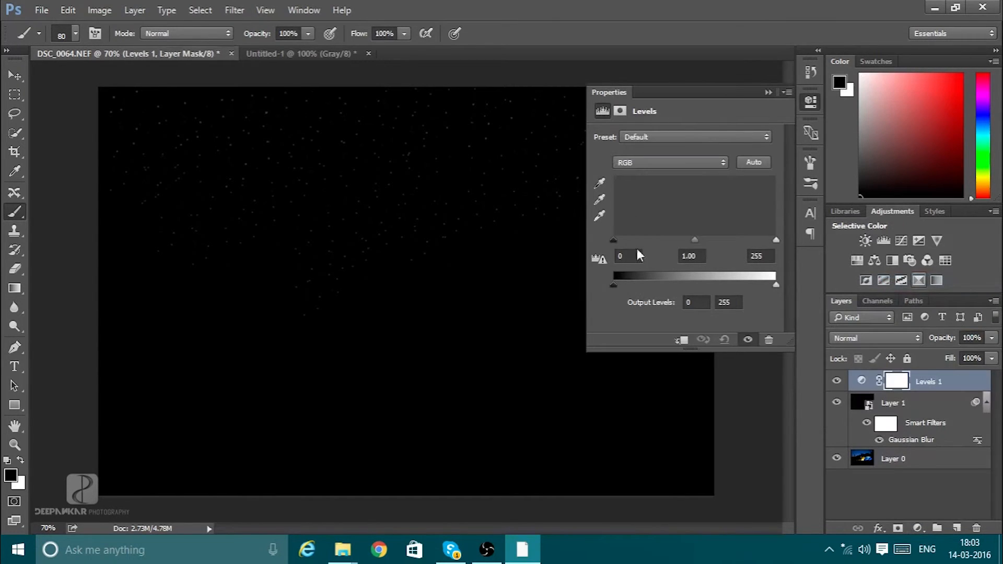
{"action": "left_click_drag", "start_coordinate": [775, 243], "coordinate": [665, 245]}
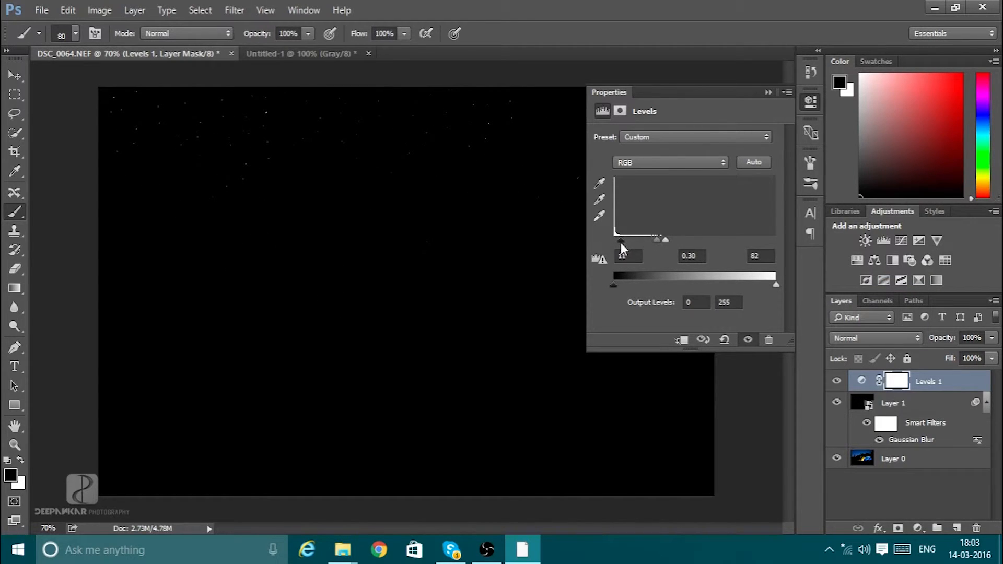
{"action": "left_click", "coordinate": [768, 92]}
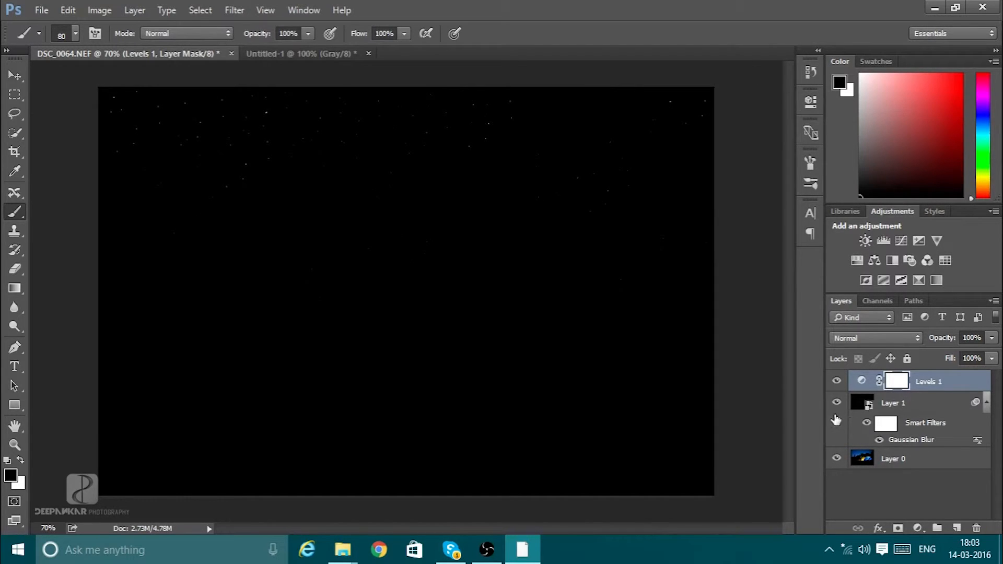
- Add a black mask hiding the star layer and choose the Brush tool with a soft round 80 px tip at 0% hardness
{"action": "left_click", "coordinate": [913, 405]}
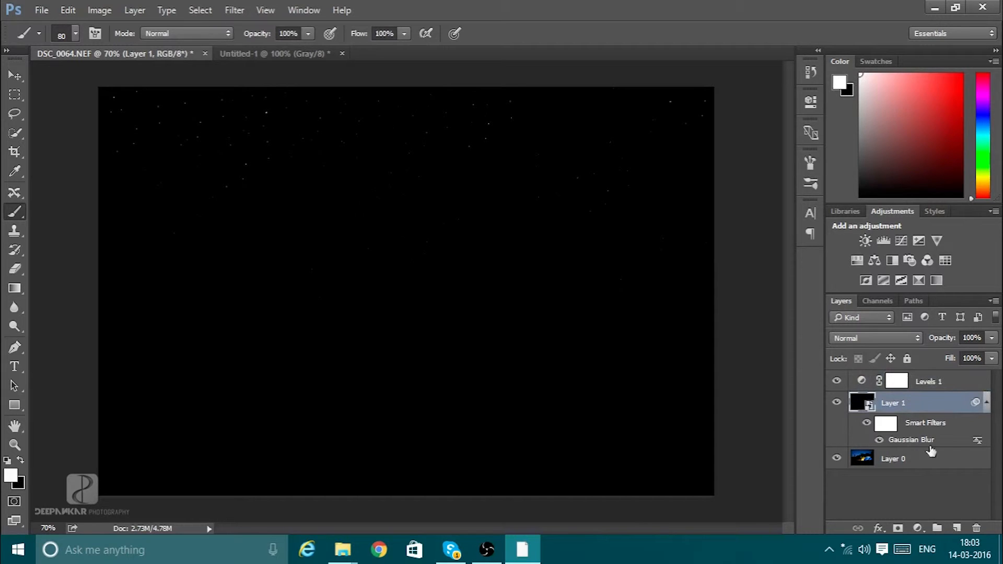
{"action": "left_click", "coordinate": [898, 529], "text": "alt"}
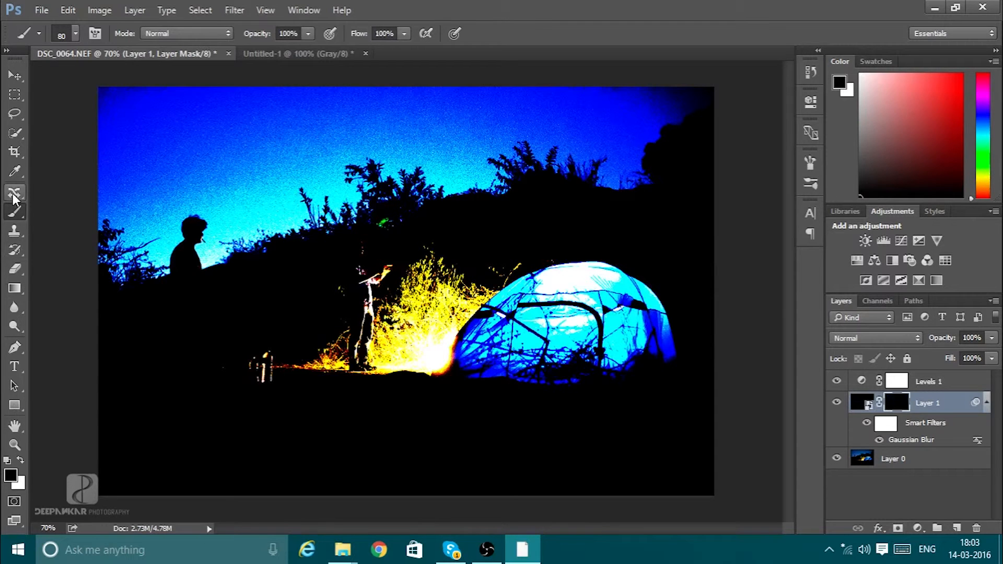
{"action": "right_click", "coordinate": [18, 208]}
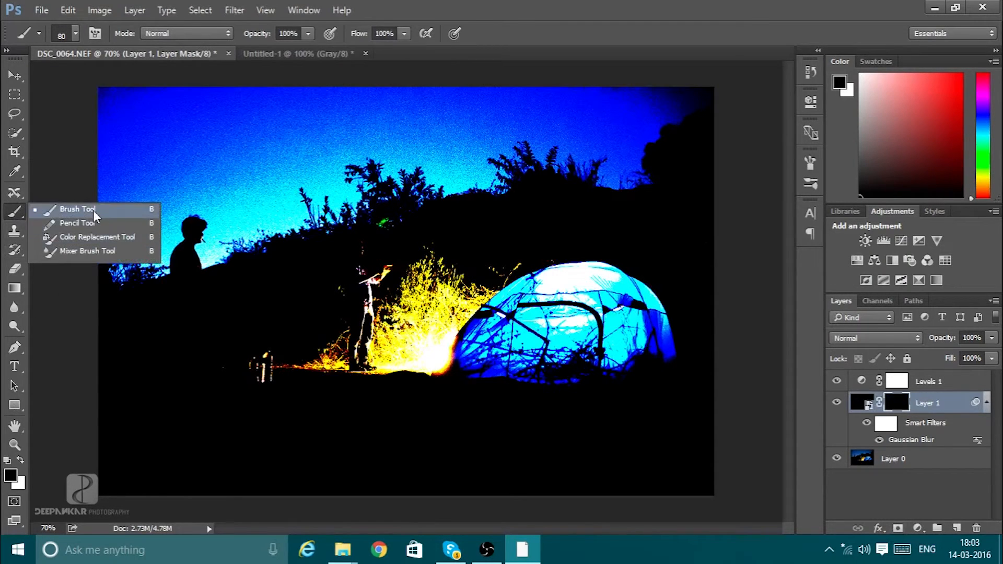
{"action": "left_click", "coordinate": [93, 210]}
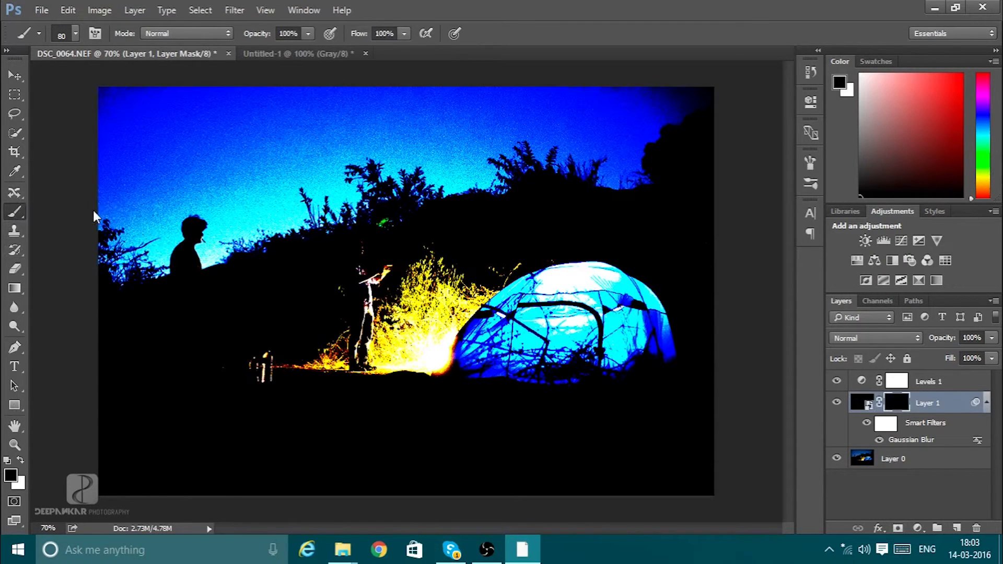
{"action": "left_click", "coordinate": [76, 34]}
{"action": "left_click", "coordinate": [121, 149]}
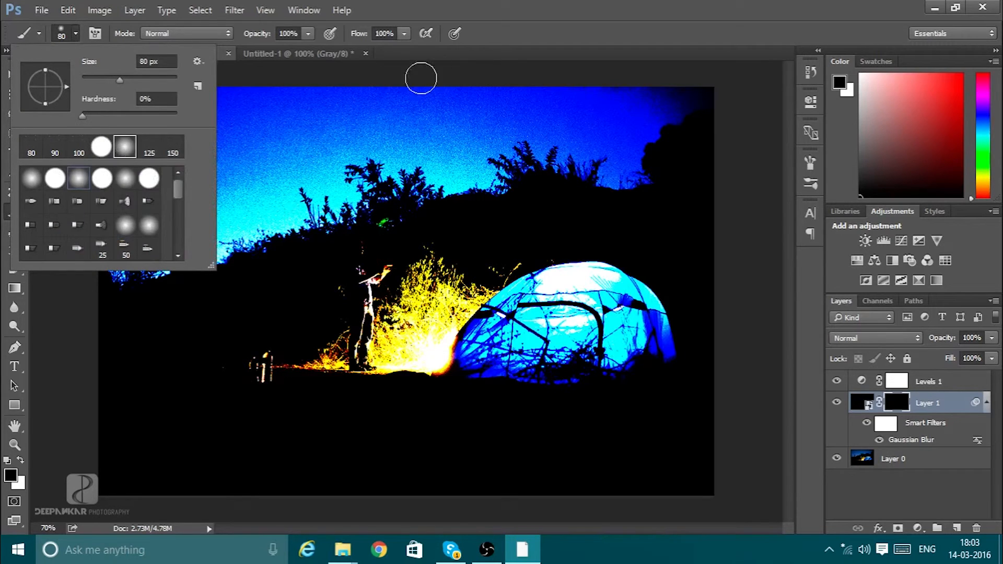
- Clip the Levels adjustment to the star layer so it no longer affects the camping photo below
{"action": "left_click", "coordinate": [464, 63]}
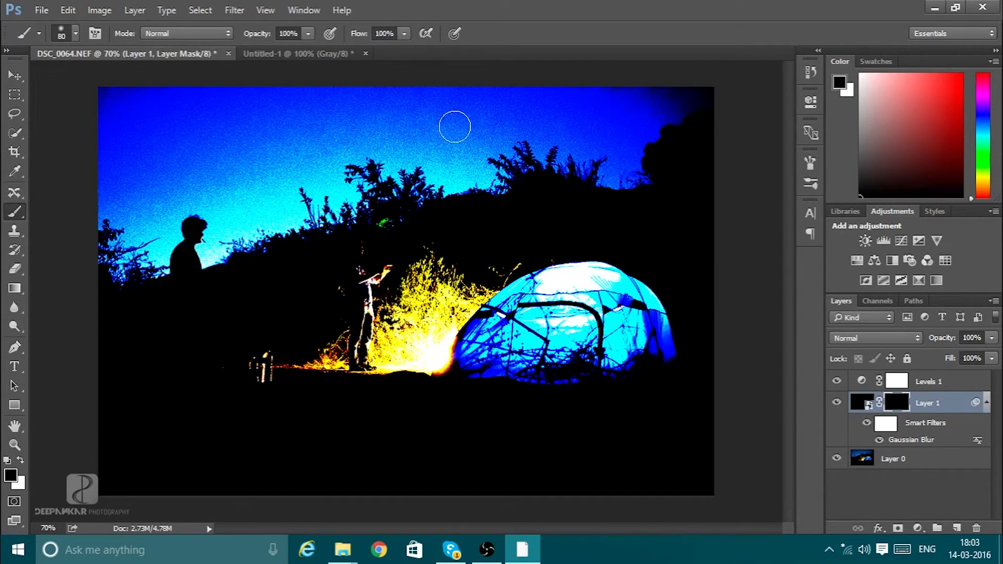
{"action": "left_click", "coordinate": [863, 385]}
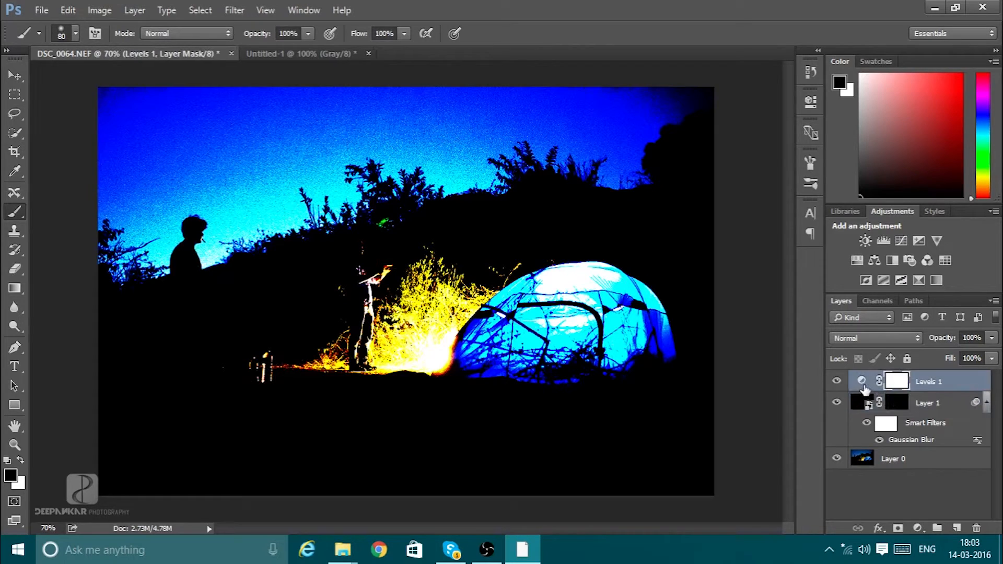
{"action": "double_click", "coordinate": [862, 382]}
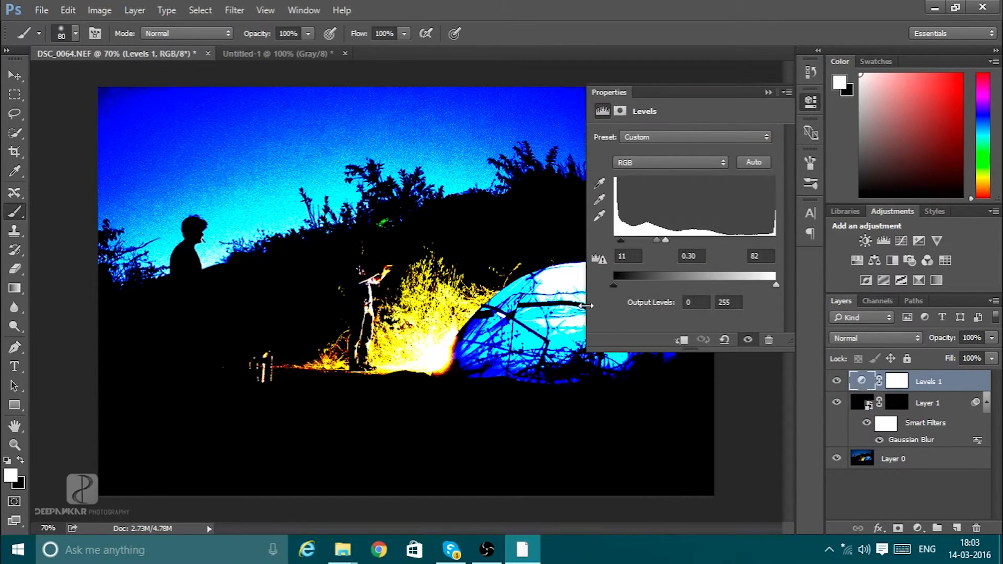
{"action": "left_click", "coordinate": [682, 340]}
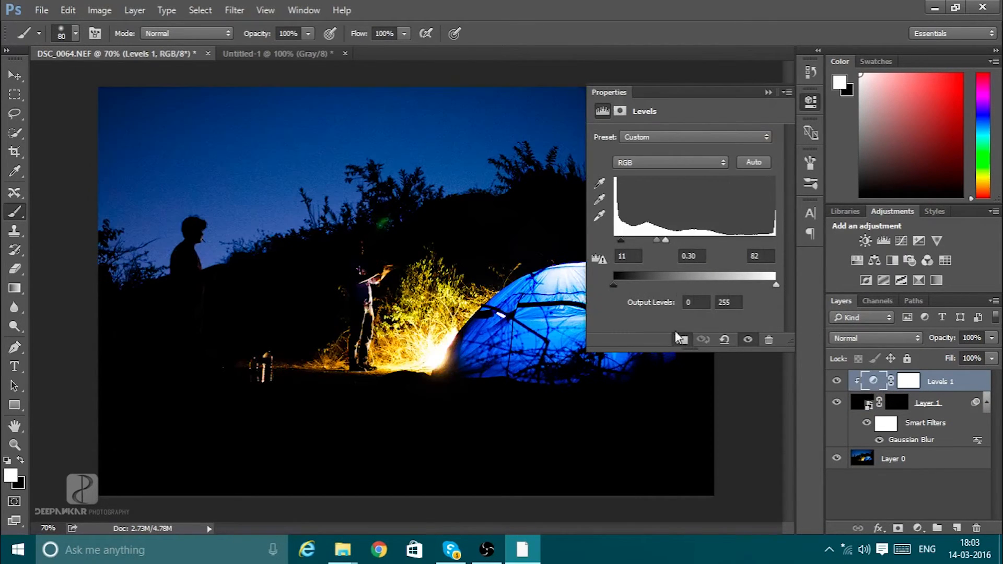
{"action": "left_click", "coordinate": [768, 93]}
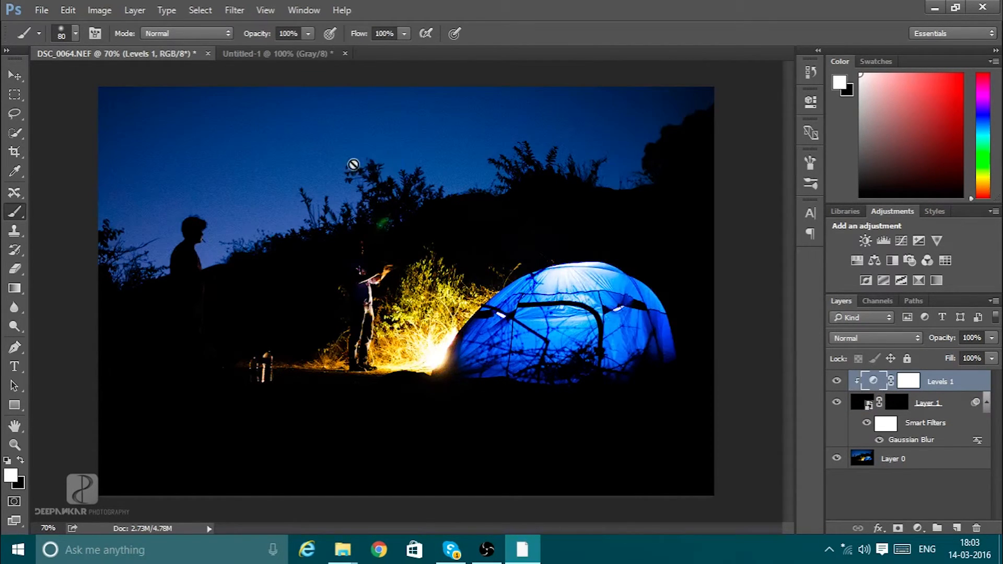
- Paint white on the star layer's mask across the sky, from the silhouetted man over to the trees on the far right
{"action": "left_click", "coordinate": [947, 408]}
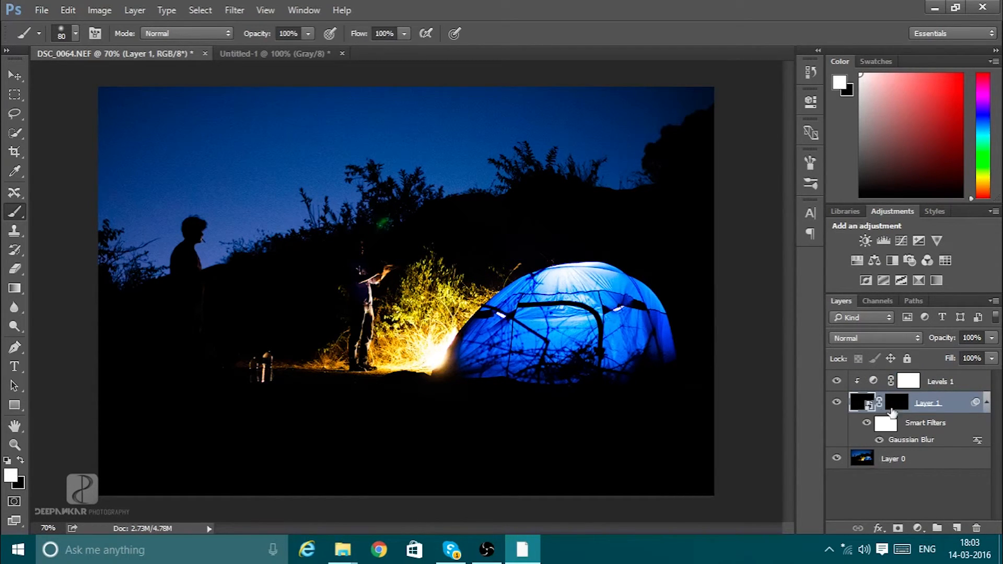
{"action": "left_click", "coordinate": [896, 402]}
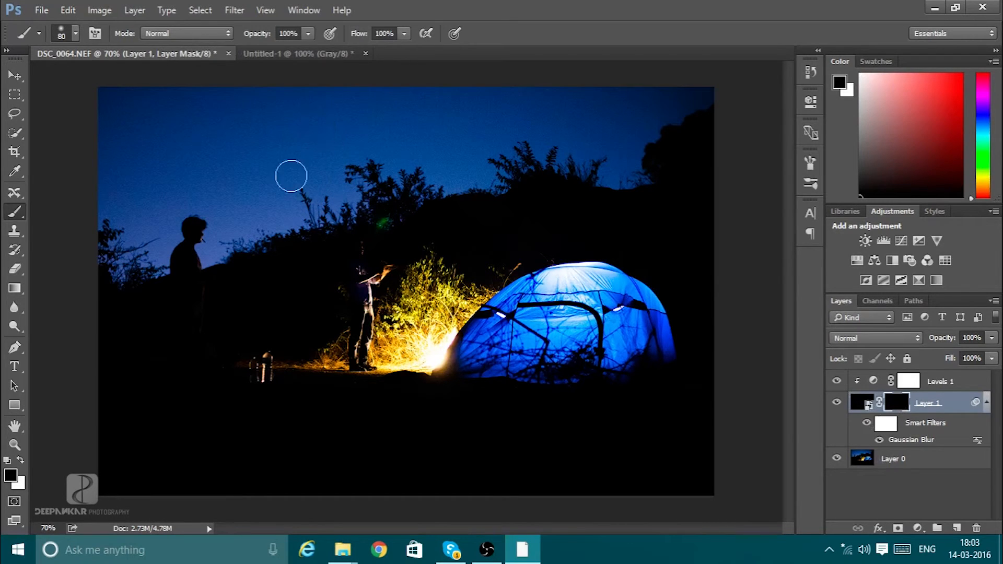
{"action": "left_click", "coordinate": [21, 460]}
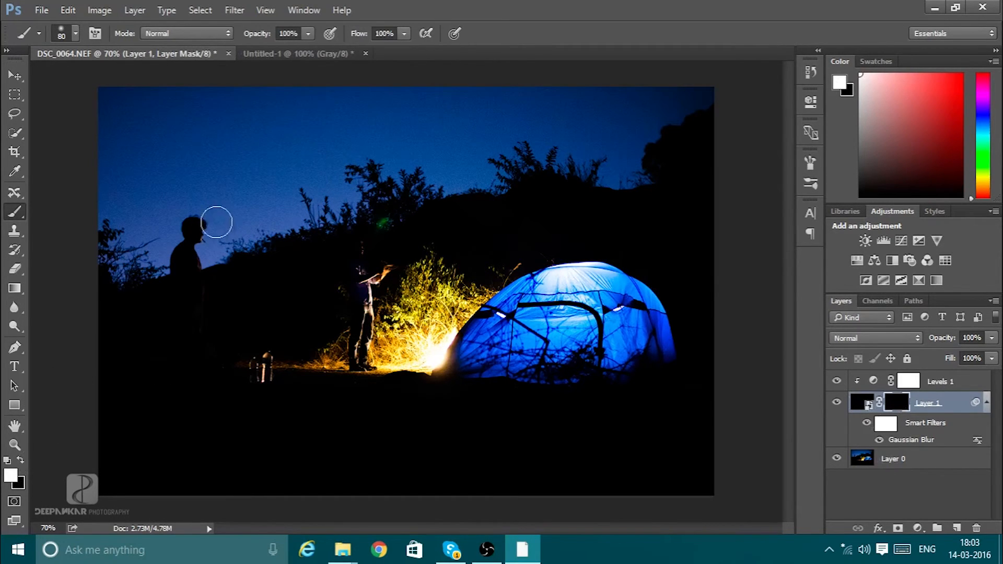
{"action": "mouse_move", "coordinate": [214, 214]}
{"action": "left_mouse_down"}
{"action": "mouse_move", "coordinate": [314, 148]}
{"action": "mouse_move", "coordinate": [122, 235]}
{"action": "mouse_move", "coordinate": [308, 132]}
{"action": "mouse_move", "coordinate": [169, 142]}
{"action": "mouse_move", "coordinate": [76, 210]}
{"action": "mouse_move", "coordinate": [121, 99]}
{"action": "mouse_move", "coordinate": [122, 132]}
{"action": "mouse_move", "coordinate": [146, 140]}
{"action": "mouse_move", "coordinate": [121, 110]}
{"action": "mouse_move", "coordinate": [119, 144]}
{"action": "mouse_move", "coordinate": [150, 211]}
{"action": "mouse_move", "coordinate": [89, 254]}
{"action": "mouse_move", "coordinate": [99, 285]}
{"action": "mouse_move", "coordinate": [162, 228]}
{"action": "mouse_move", "coordinate": [254, 238]}
{"action": "mouse_move", "coordinate": [137, 251]}
{"action": "mouse_move", "coordinate": [160, 256]}
{"action": "mouse_move", "coordinate": [336, 138]}
{"action": "mouse_move", "coordinate": [214, 86]}
{"action": "mouse_move", "coordinate": [472, 92]}
{"action": "mouse_move", "coordinate": [290, 103]}
{"action": "mouse_move", "coordinate": [338, 148]}
{"action": "mouse_move", "coordinate": [241, 151]}
{"action": "mouse_move", "coordinate": [249, 188]}
{"action": "mouse_move", "coordinate": [416, 167]}
{"action": "mouse_move", "coordinate": [612, 96]}
{"action": "mouse_move", "coordinate": [679, 112]}
{"action": "mouse_move", "coordinate": [693, 88]}
{"action": "mouse_move", "coordinate": [711, 87]}
{"action": "mouse_move", "coordinate": [656, 142]}
{"action": "mouse_move", "coordinate": [643, 167]}
{"action": "mouse_move", "coordinate": [651, 186]}
{"action": "mouse_move", "coordinate": [565, 140]}
{"action": "mouse_move", "coordinate": [577, 137]}
{"action": "mouse_move", "coordinate": [620, 157]}
{"action": "mouse_move", "coordinate": [557, 192]}
{"action": "mouse_move", "coordinate": [538, 170]}
{"action": "mouse_move", "coordinate": [403, 179]}
{"action": "left_mouse_up"}
{"action": "mouse_move", "coordinate": [199, 267]}
{"action": "left_mouse_down"}
{"action": "mouse_move", "coordinate": [123, 276]}
{"action": "mouse_move", "coordinate": [696, 215]}
{"action": "left_mouse_up"}
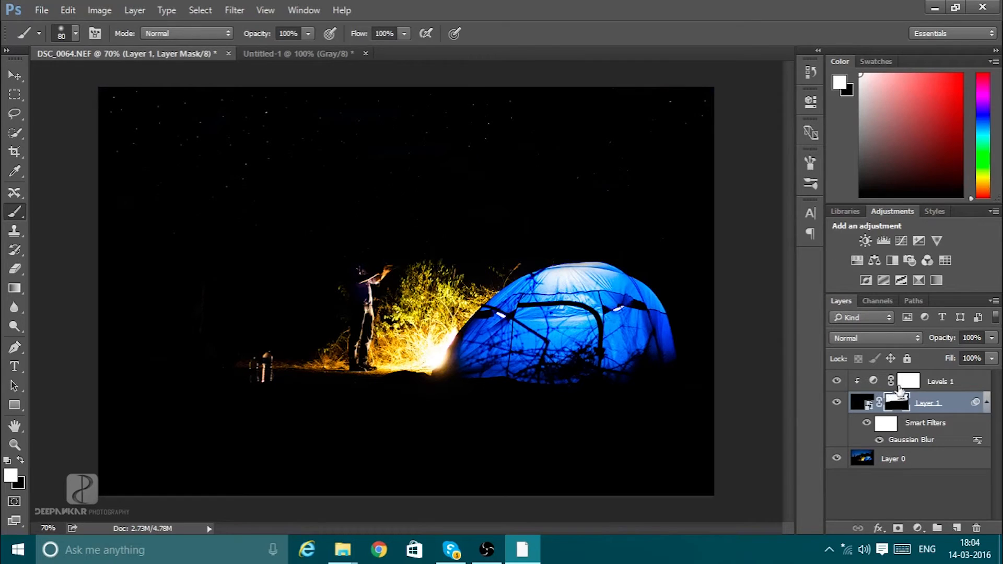
- Set the star layer's blend mode to Screen and paint black on its mask over the dark hillside and silhouetted man
{"action": "left_click", "coordinate": [886, 337]}
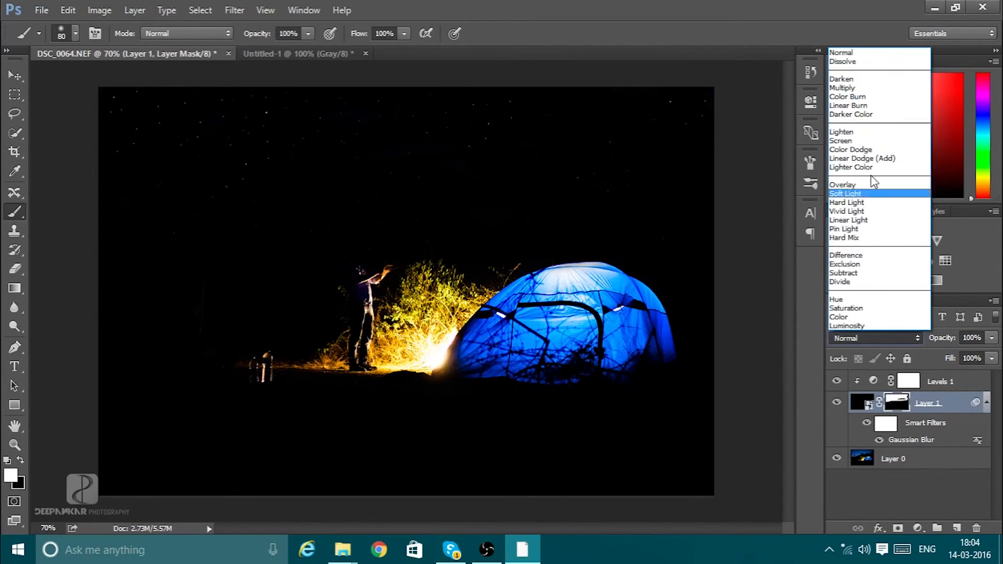
{"action": "left_click", "coordinate": [872, 141]}
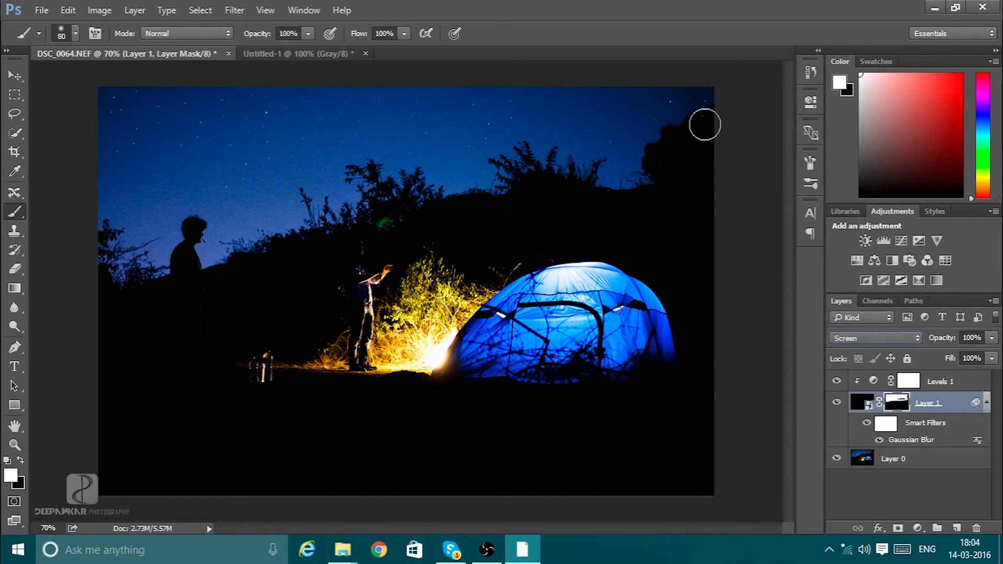
{"action": "left_click", "coordinate": [20, 460]}
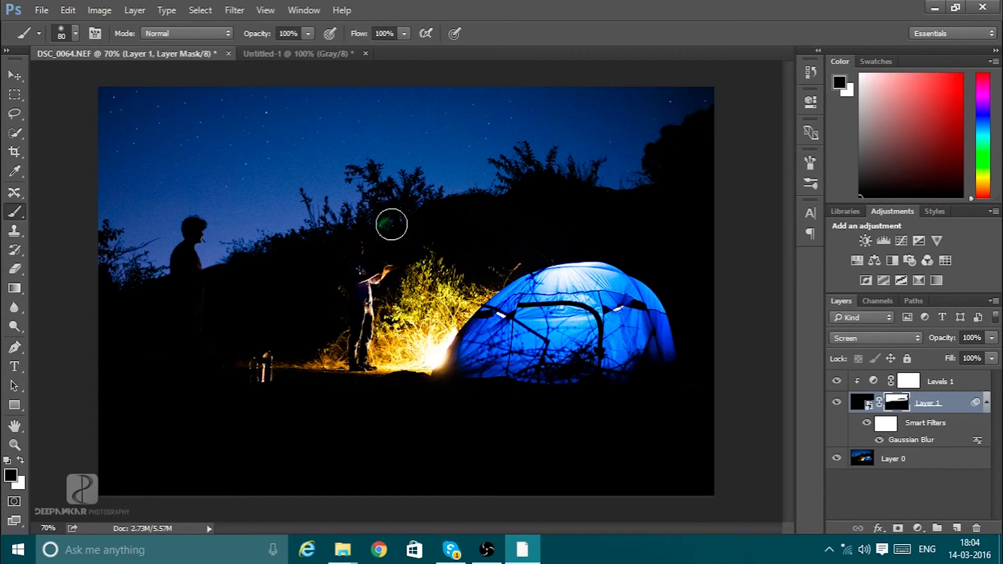
{"action": "left_click_drag", "start_coordinate": [295, 282], "coordinate": [201, 278]}
- Reopen the clipped Levels adjustment and fine-tune its midtone input level for the stars
{"action": "double_click", "coordinate": [874, 381]}
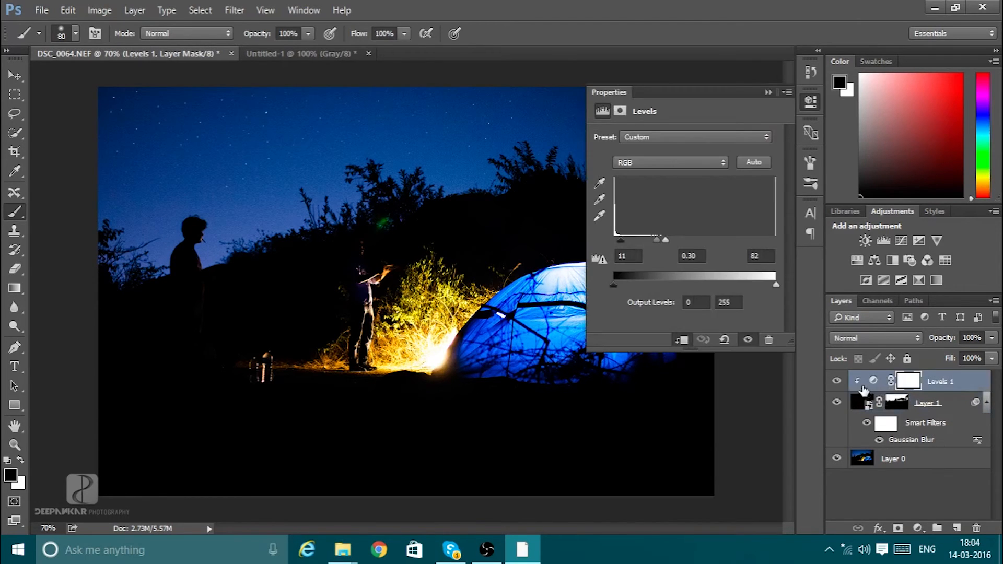
{"action": "mouse_move", "coordinate": [654, 239]}
{"action": "left_mouse_down"}
{"action": "mouse_move", "coordinate": [645, 241]}
{"action": "mouse_move", "coordinate": [657, 245]}
{"action": "left_mouse_up"}
{"action": "left_click", "coordinate": [768, 93]}
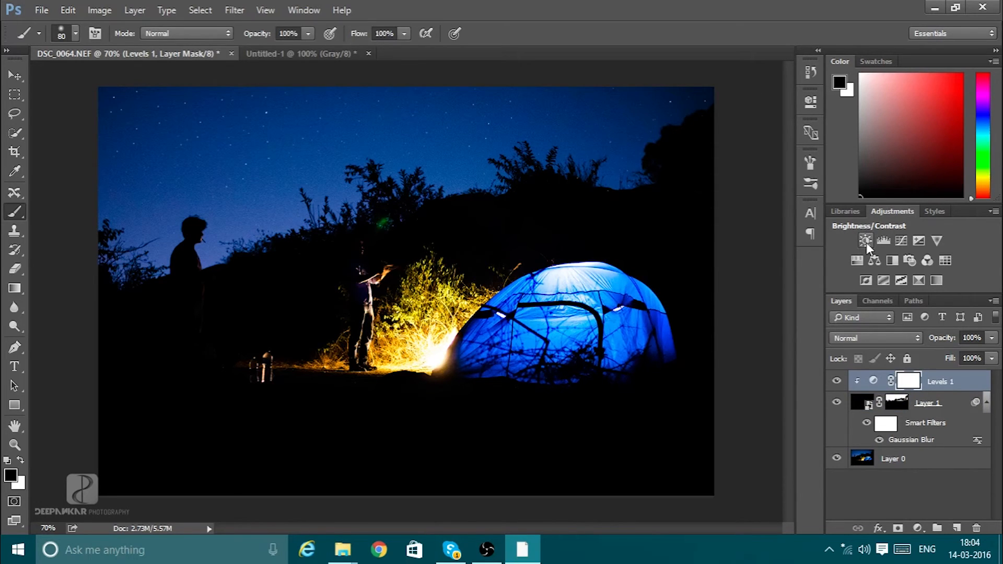